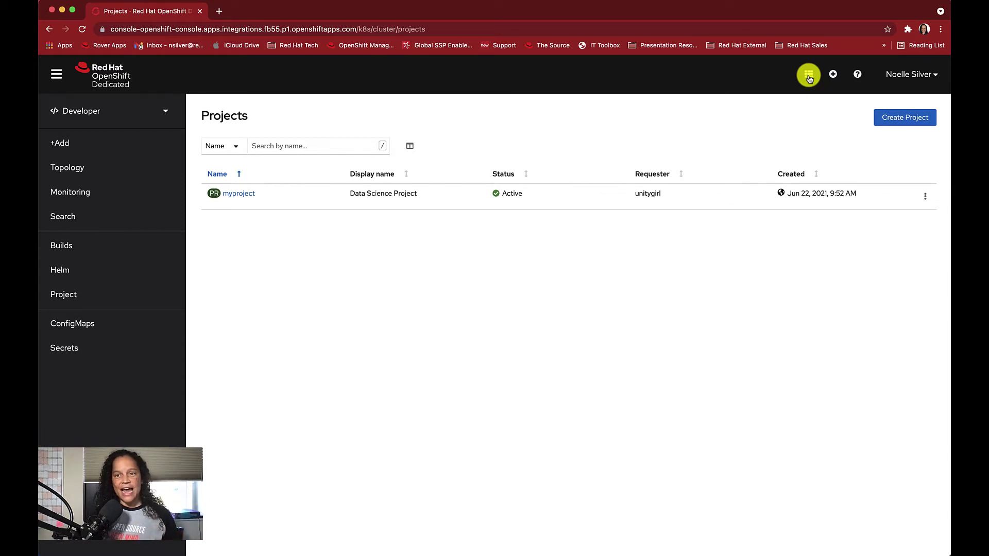
Open the Red Hat OpenShift Data Science dashboard from the console and show the catalog of optional applications to explore.
{"action": "left_click", "coordinate": [809, 77]}
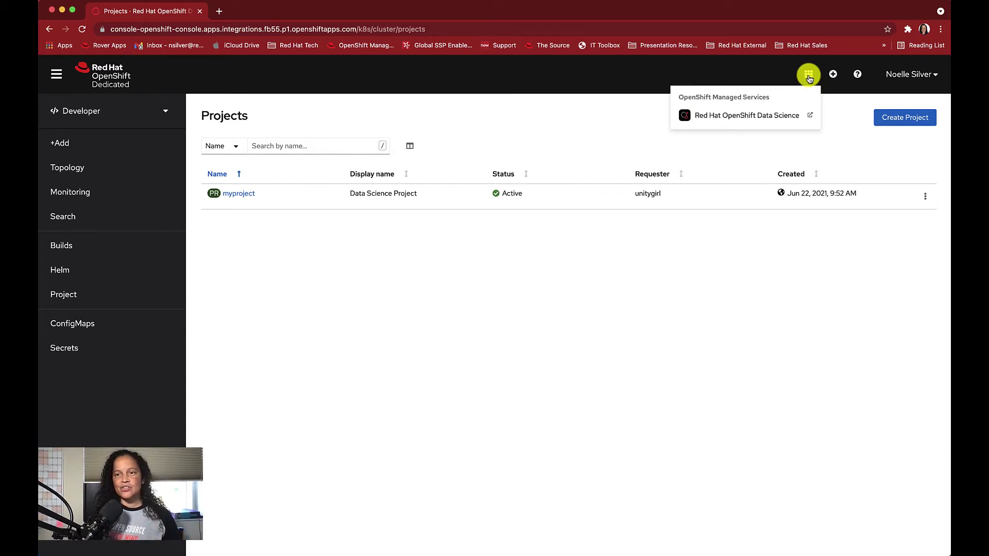
{"action": "left_click", "coordinate": [765, 116]}
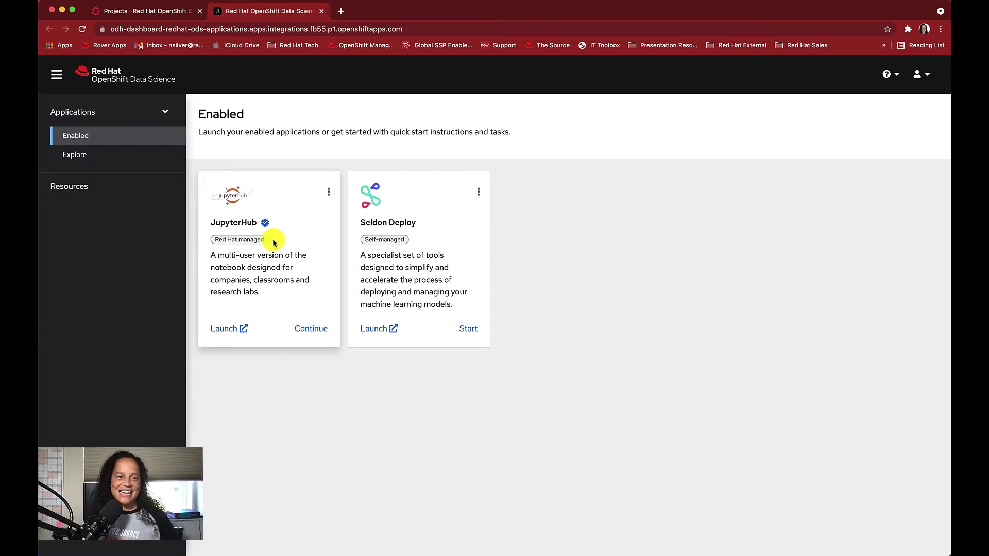
{"action": "left_click", "coordinate": [91, 166]}
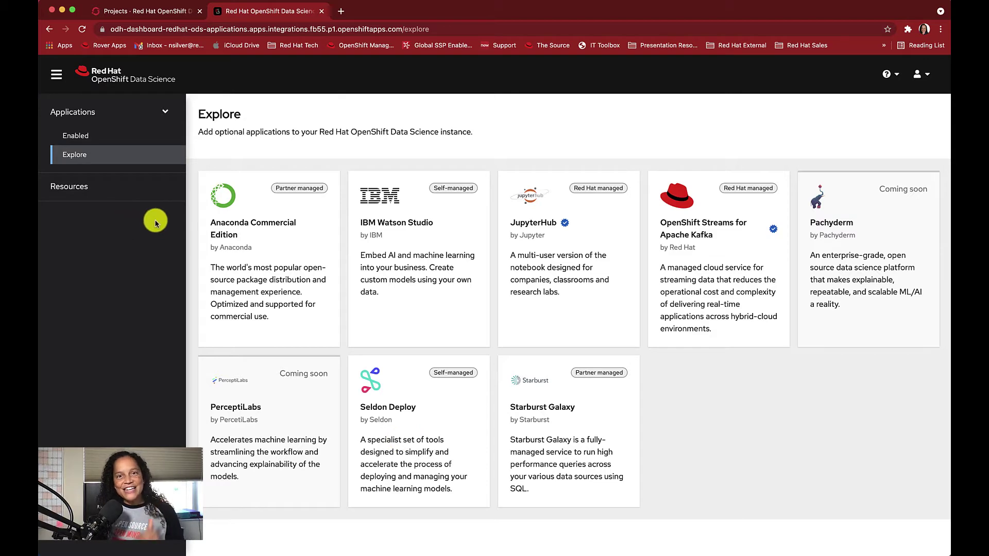
Open the first task of the "Deploying a sample Python application using Flask and OpenShift" quick start in the learning resources.
{"action": "left_click", "coordinate": [124, 201]}
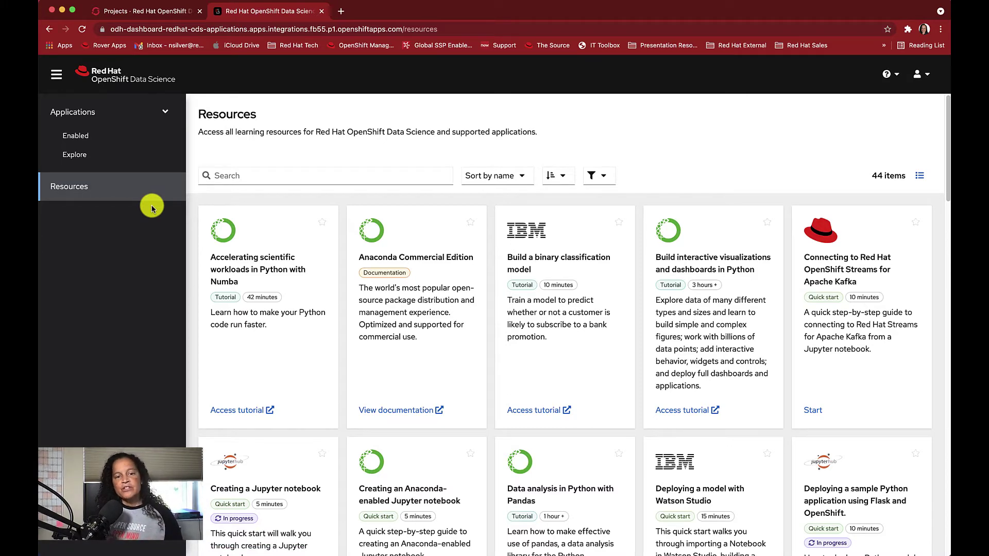
{"action": "scroll", "coordinate": [307, 342], "scroll_direction": "down", "scroll_amount": 3}
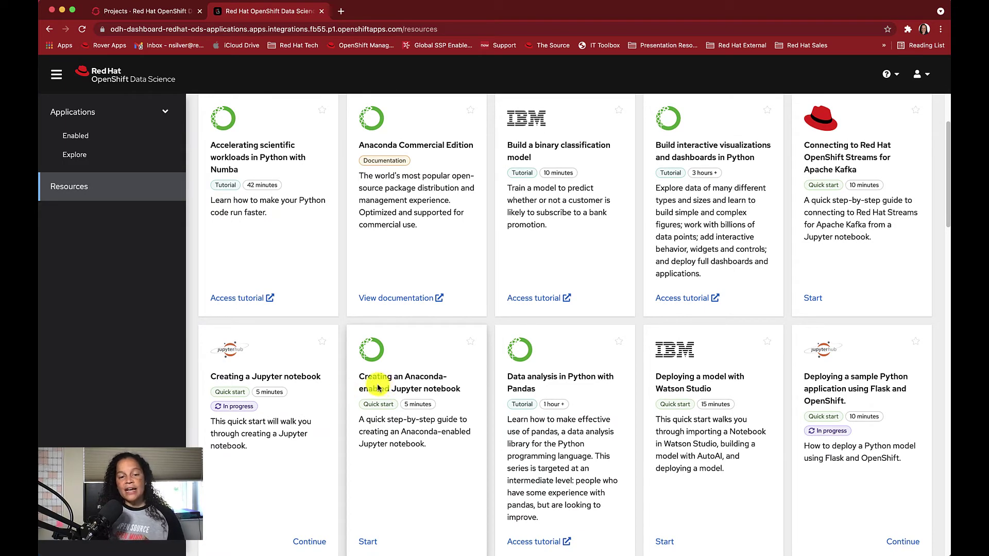
{"action": "scroll", "coordinate": [381, 384], "scroll_direction": "down", "scroll_amount": 1}
{"action": "scroll", "coordinate": [381, 384], "scroll_direction": "down", "scroll_amount": 1}
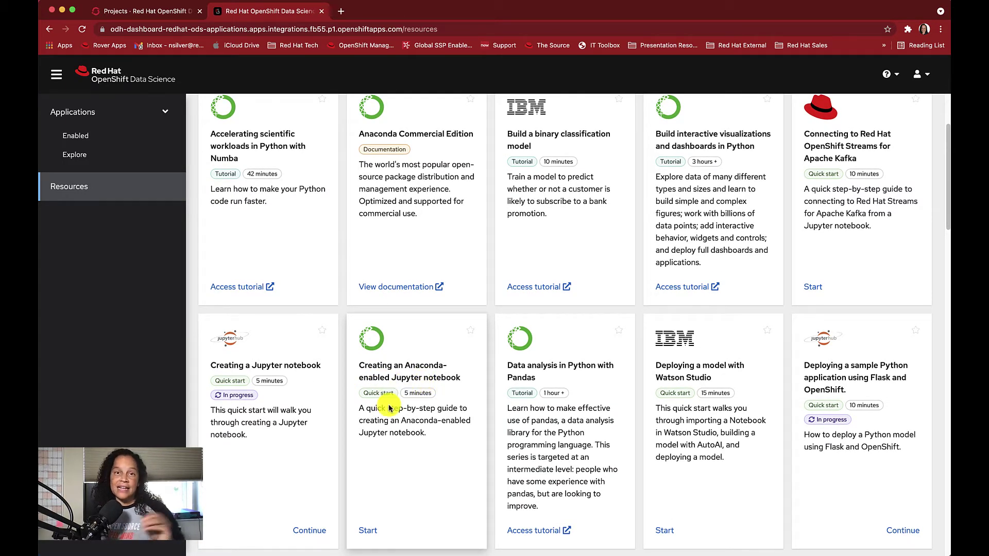
{"action": "scroll", "coordinate": [441, 403], "scroll_direction": "down", "scroll_amount": 1}
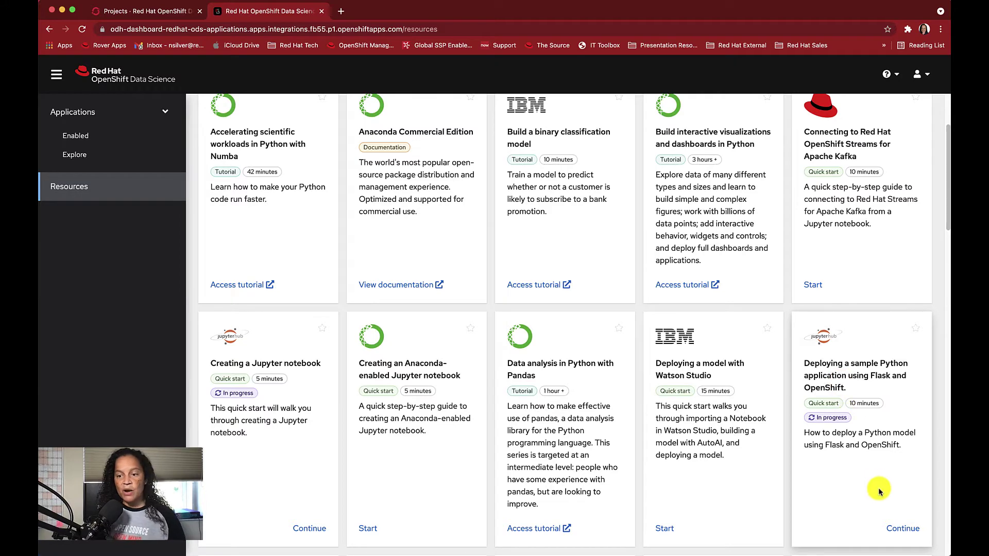
{"action": "left_click", "coordinate": [903, 529]}
{"action": "left_click", "coordinate": [783, 176]}
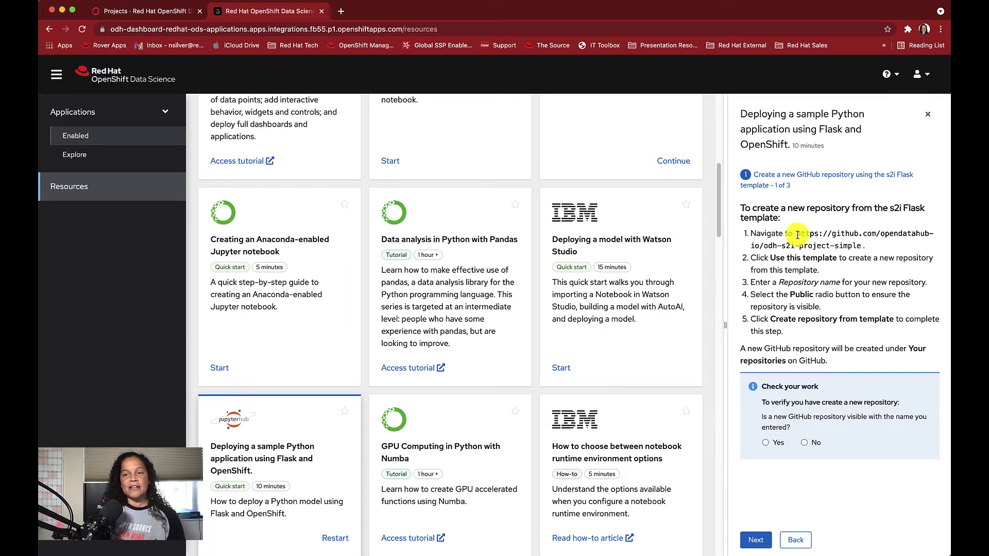
Copy the odh-s2i-project-simple GitHub address from the quick start instructions and open it in a new browser tab.
{"action": "left_click_drag", "start_coordinate": [797, 234], "coordinate": [862, 247]}
{"action": "right_click", "coordinate": [837, 258]}
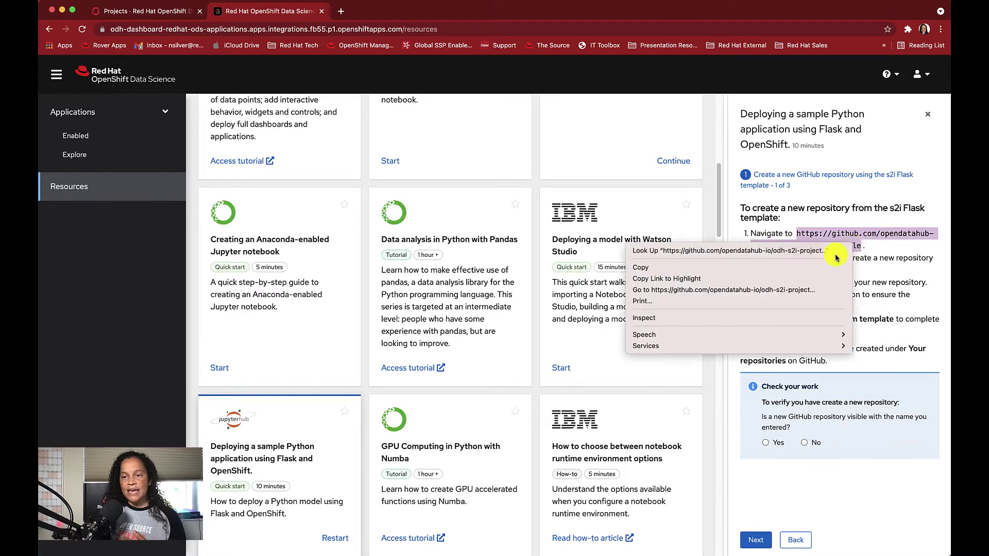
{"action": "left_click", "coordinate": [834, 267]}
{"action": "left_click", "coordinate": [341, 13]}
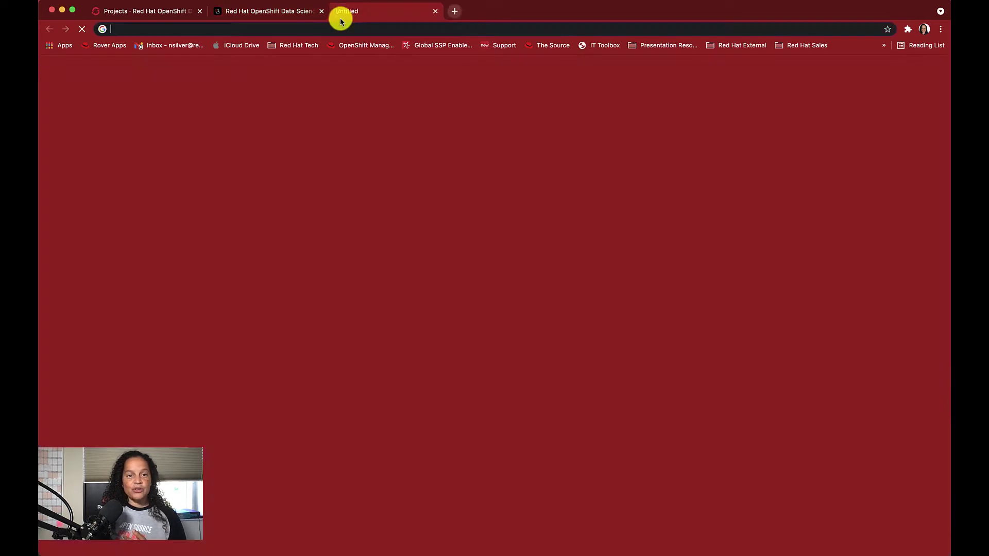
{"action": "right_click", "coordinate": [349, 29]}
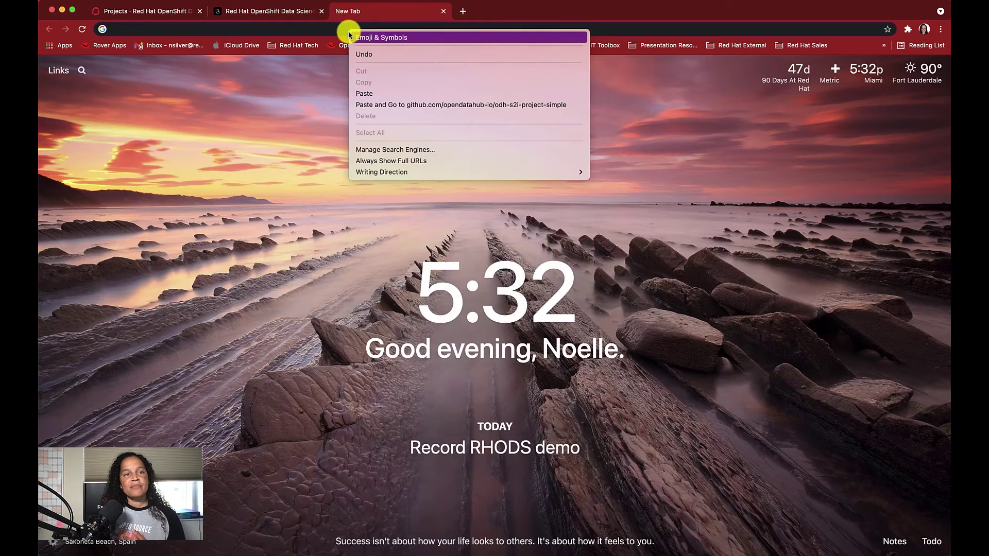
{"action": "left_click", "coordinate": [367, 93]}
{"action": "key", "text": "Return"}
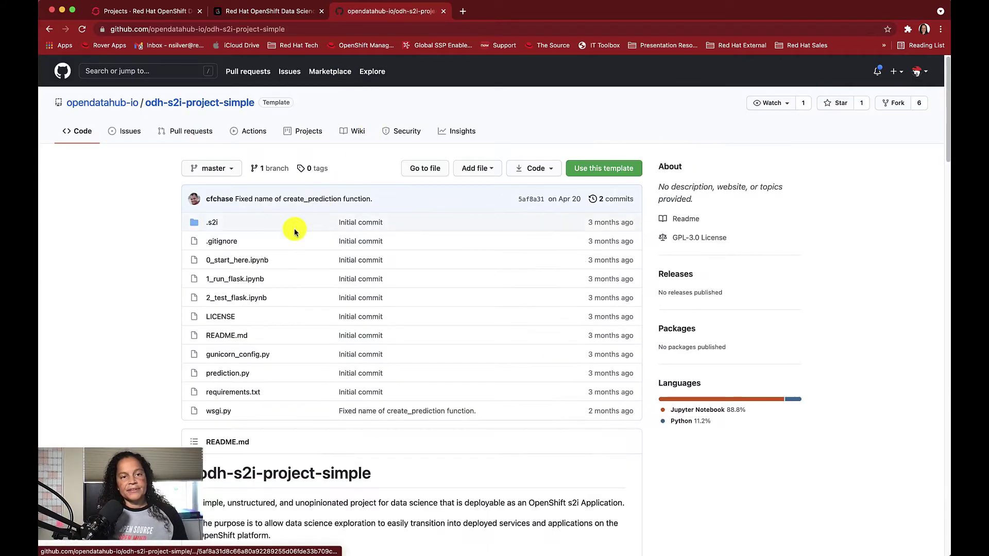
Create a repository named RHODSgettingstarted from the odh-s2i-project-simple template.
{"action": "left_click", "coordinate": [587, 174]}
{"action": "left_click", "coordinate": [421, 176]}
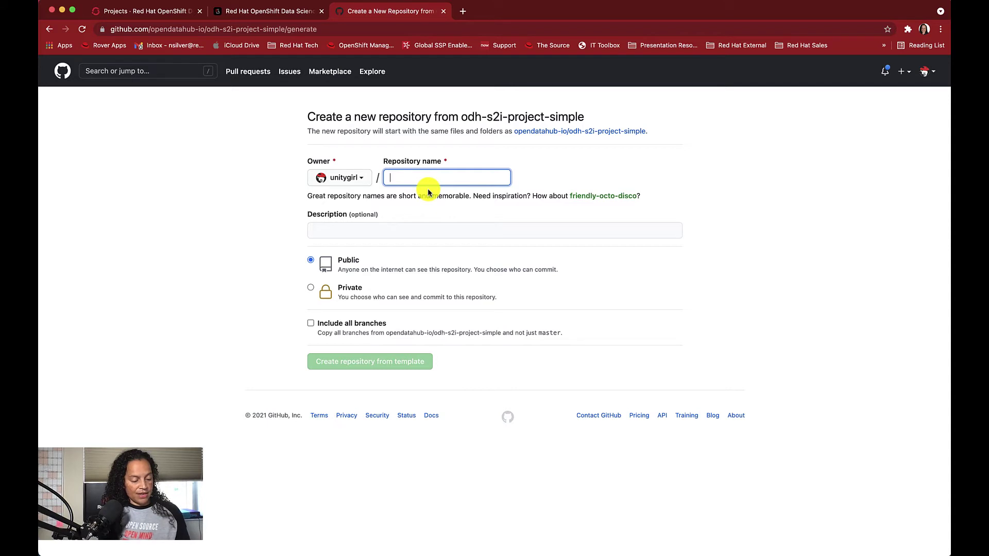
{"action": "type", "text": "RHODSgettingstarted"}
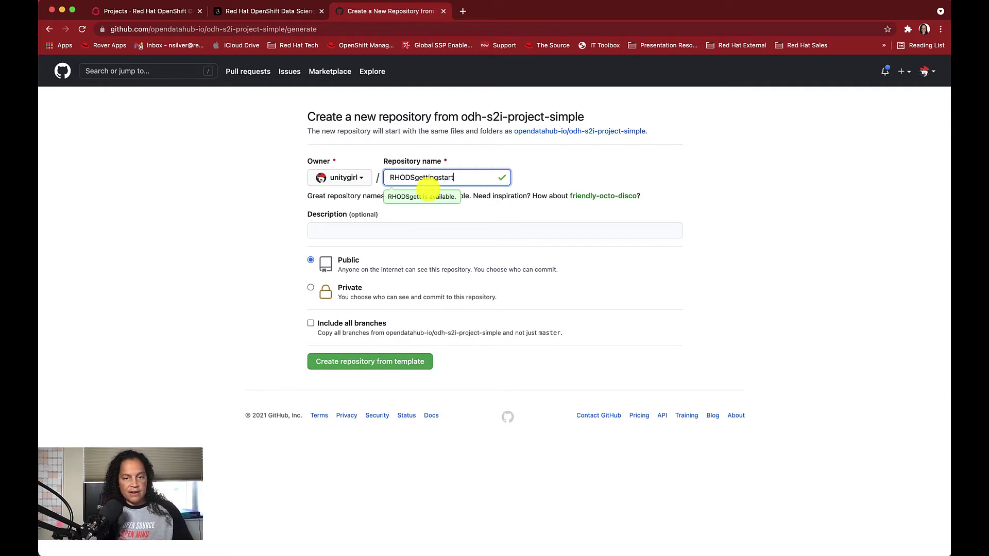
{"action": "left_click", "coordinate": [387, 366]}
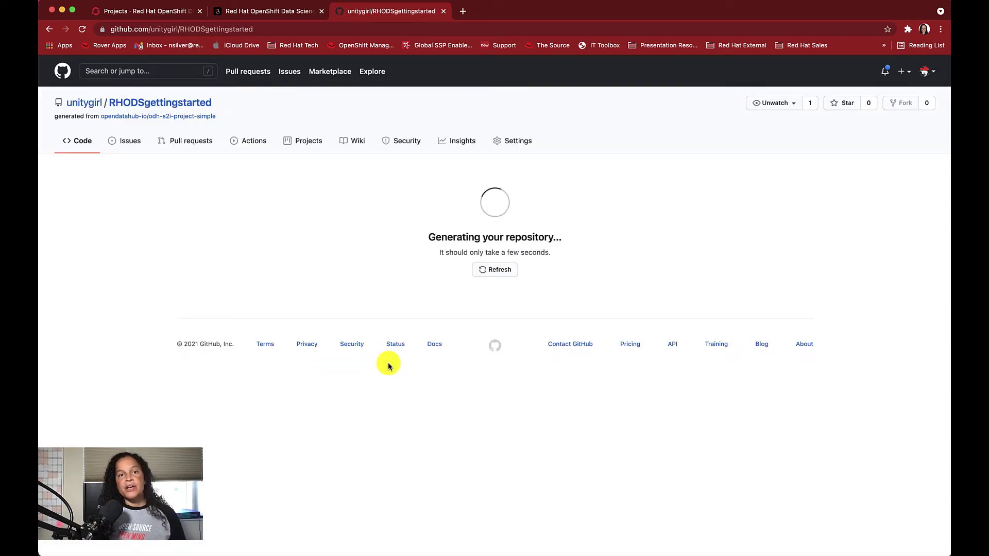
Return to the Data Science dashboard's enabled applications, leave the duplicate quick start, and advance the remaining one to its second task.
{"action": "left_click", "coordinate": [175, 11]}
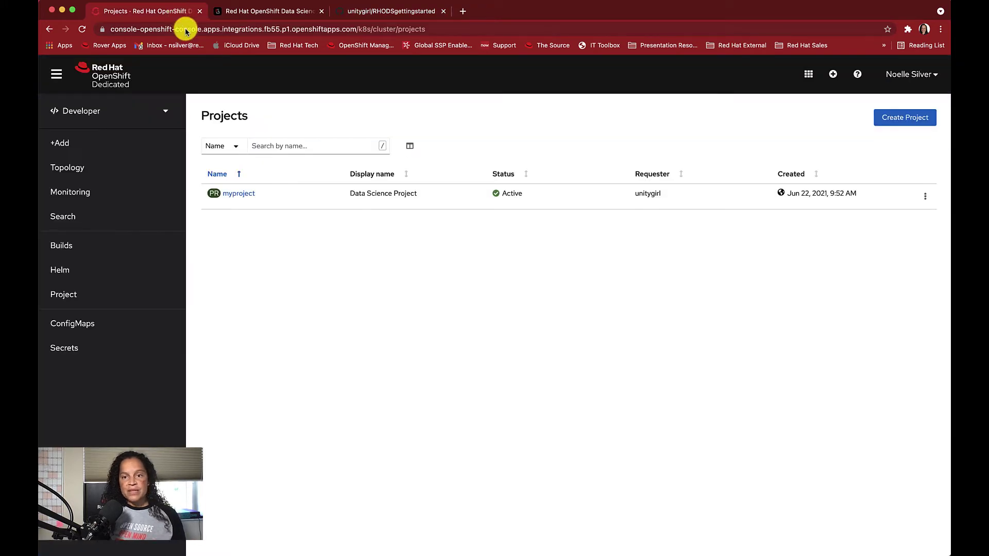
{"action": "left_click", "coordinate": [263, 11]}
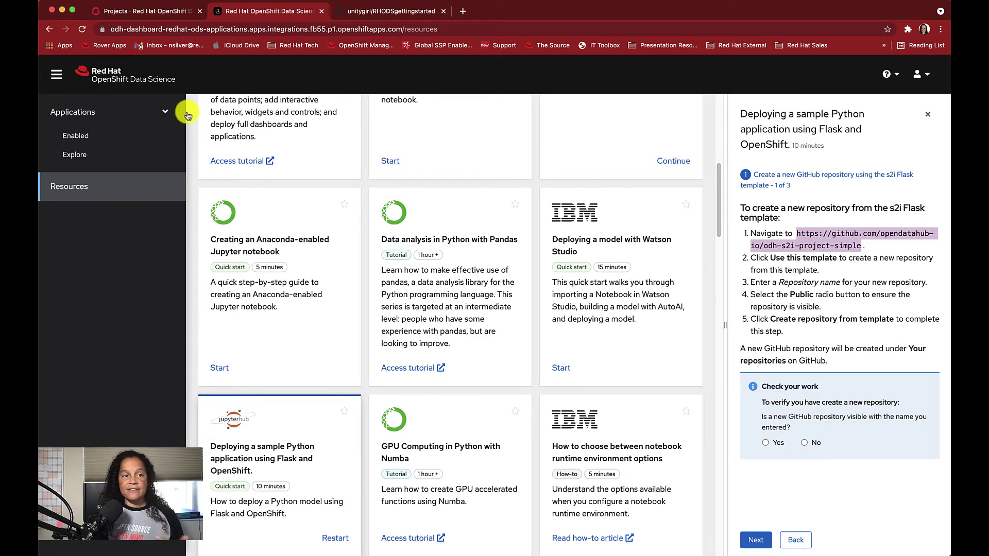
{"action": "left_click", "coordinate": [79, 136]}
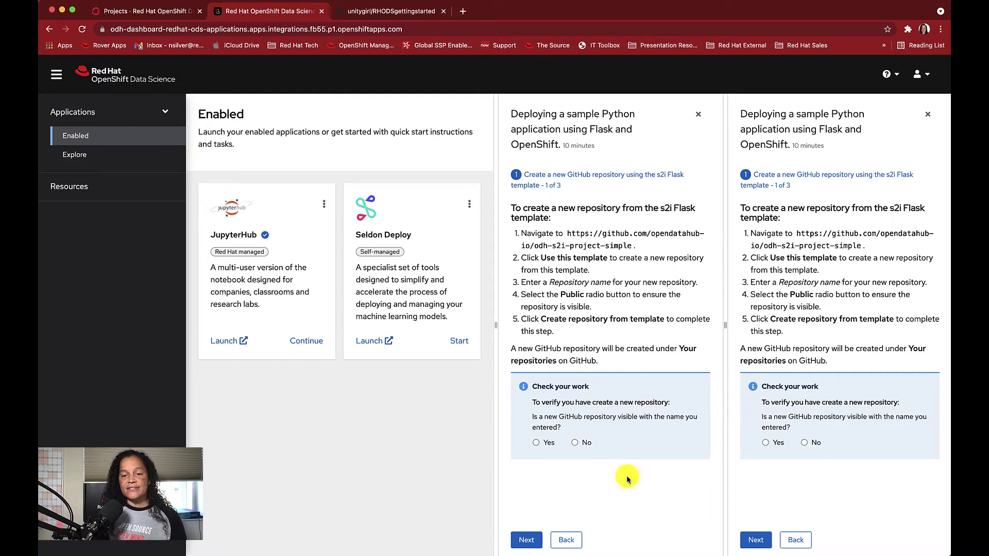
{"action": "left_click", "coordinate": [698, 114]}
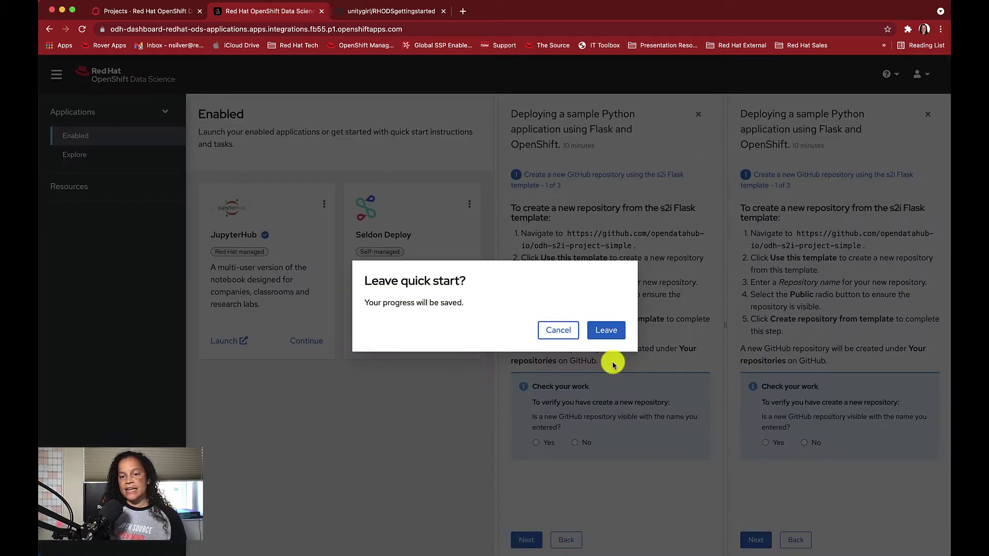
{"action": "left_click", "coordinate": [595, 331]}
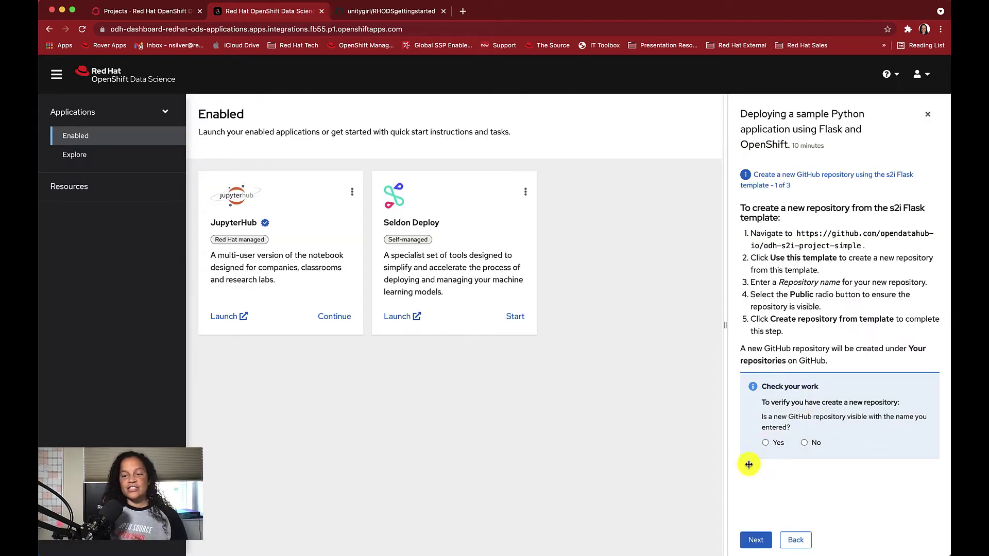
{"action": "left_click", "coordinate": [757, 541]}
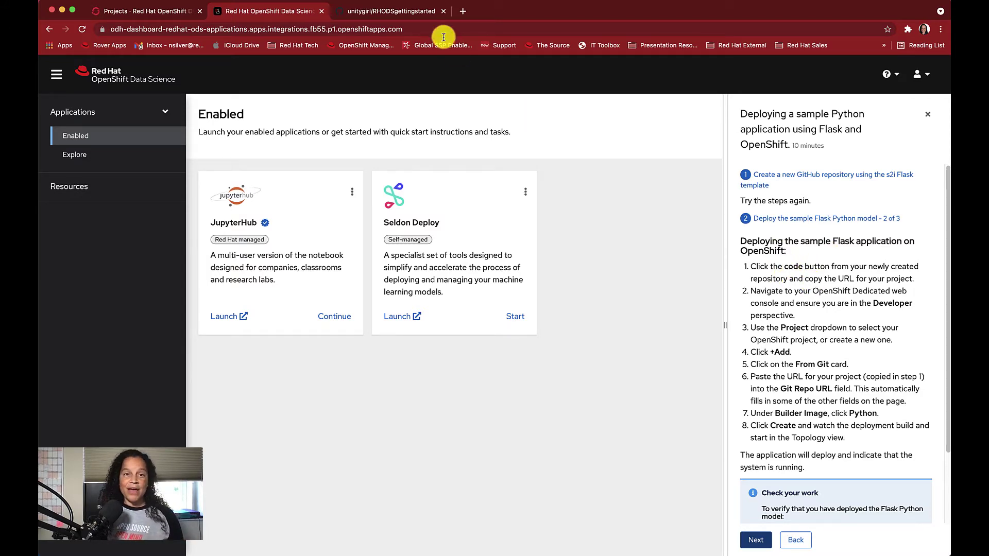
Copy the HTTPS clone URL of the RHODSgettingstarted repository on GitHub.
{"action": "left_click", "coordinate": [428, 15]}
{"action": "left_click", "coordinate": [623, 177]}
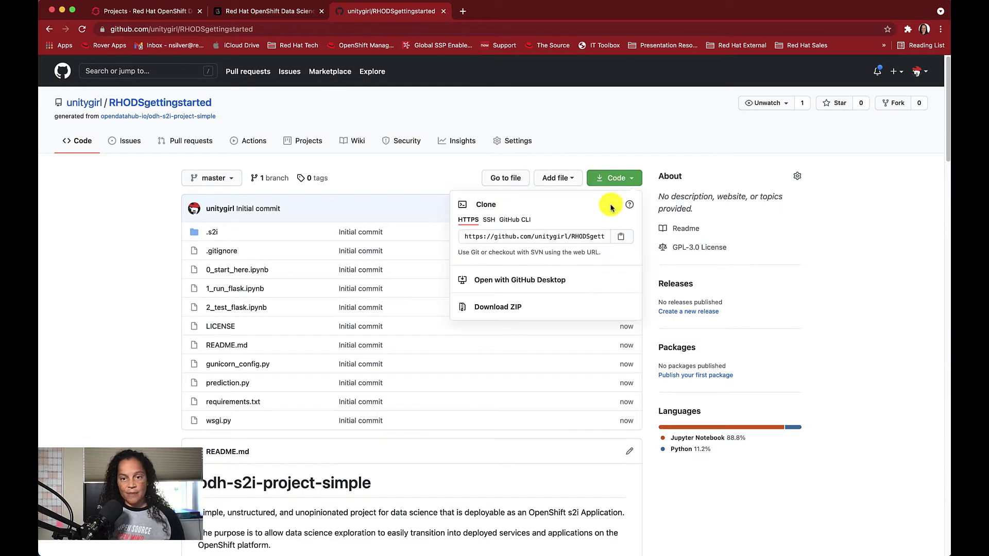
{"action": "left_click", "coordinate": [622, 238]}
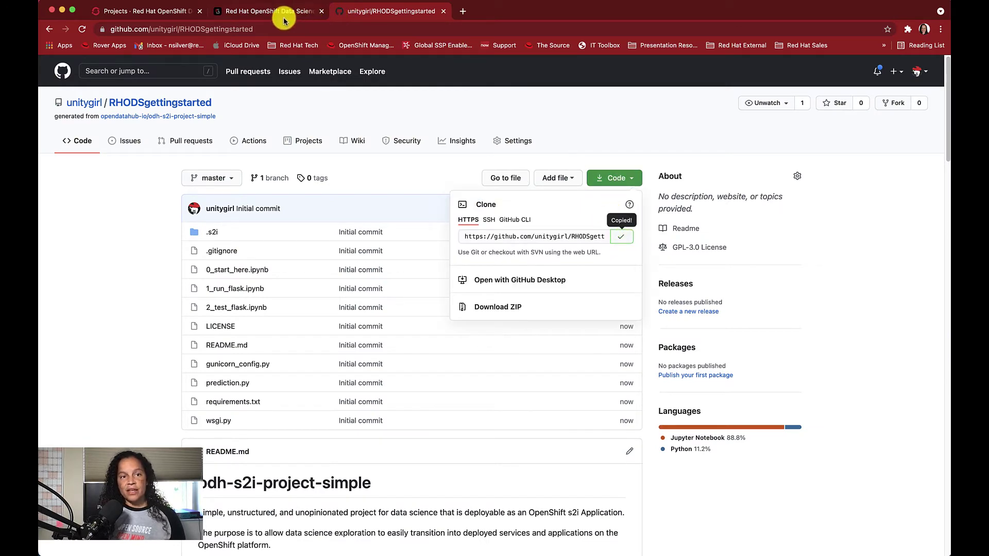
Switch to the OpenShift Dedicated console and open the Topology view in the Developer perspective.
{"action": "left_click", "coordinate": [239, 16]}
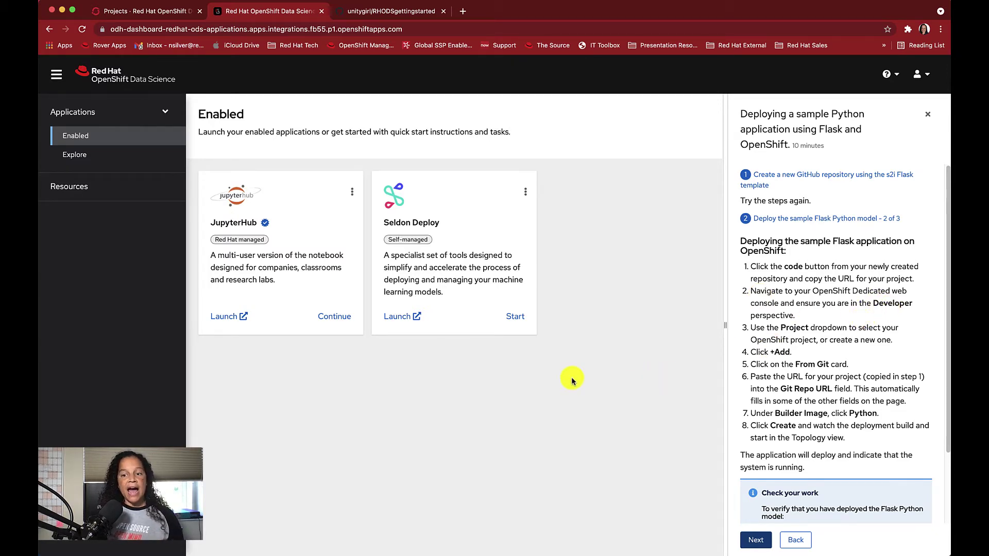
{"action": "left_click", "coordinate": [148, 16]}
{"action": "left_click", "coordinate": [78, 111]}
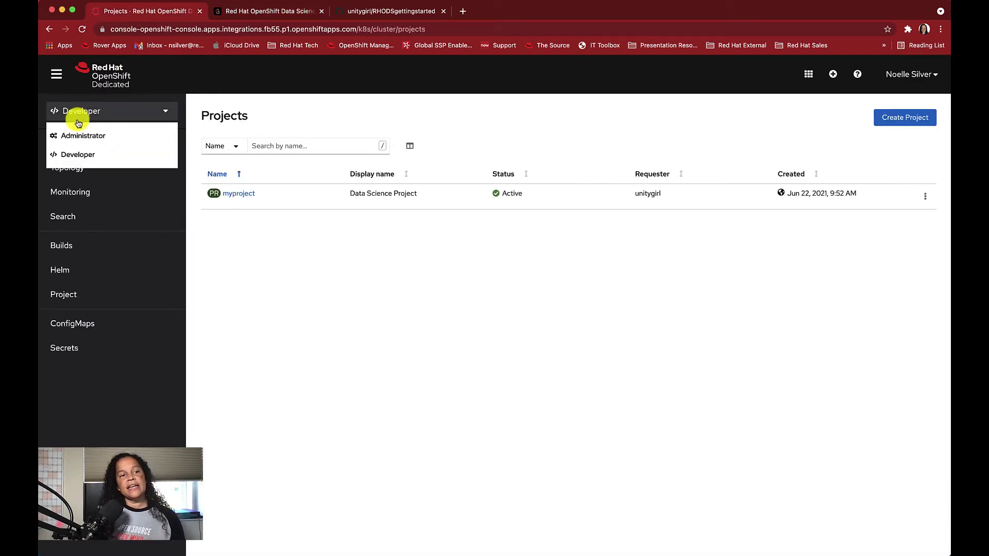
{"action": "left_click", "coordinate": [127, 229]}
{"action": "left_click", "coordinate": [73, 171]}
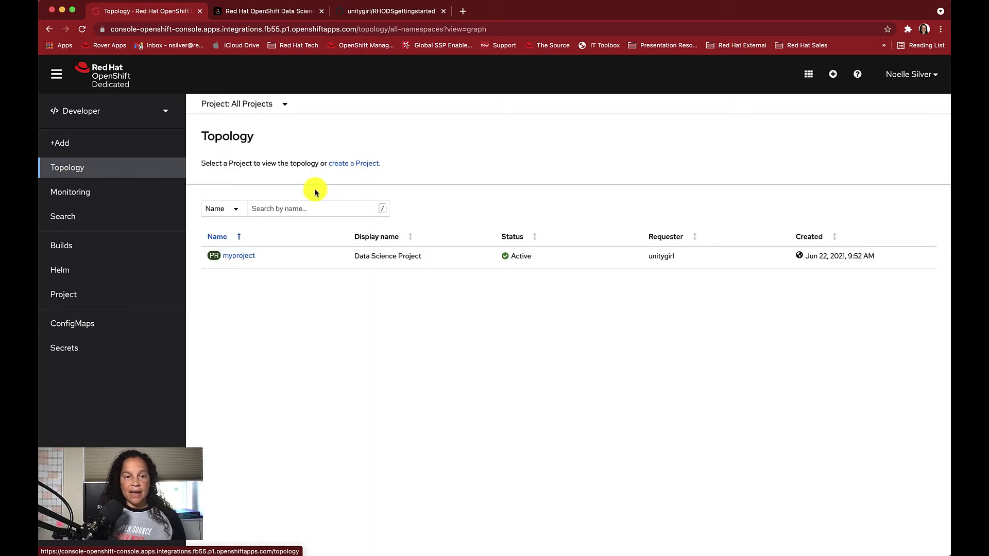
Try to create a new project named myDSproject from the Topology view.
{"action": "left_click", "coordinate": [342, 166]}
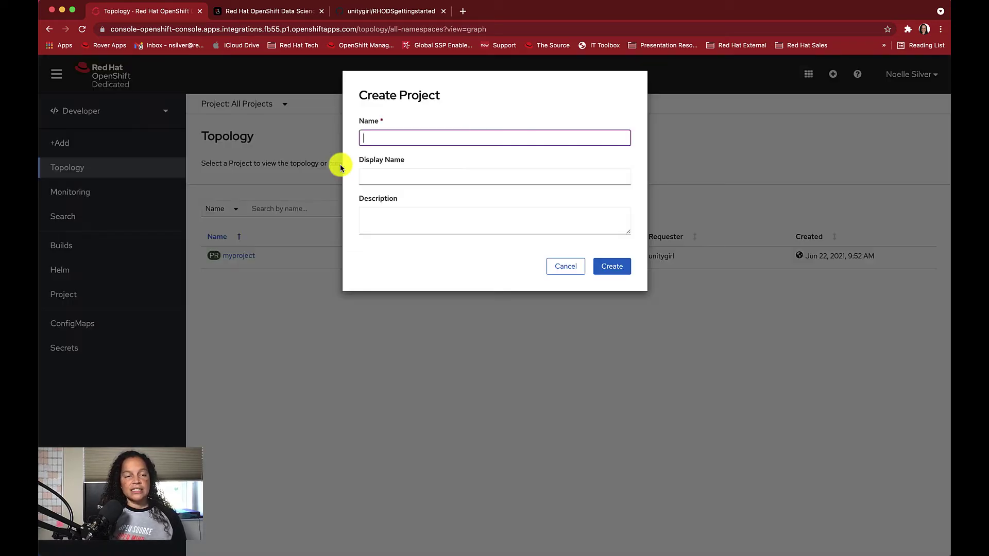
{"action": "left_click", "coordinate": [374, 137]}
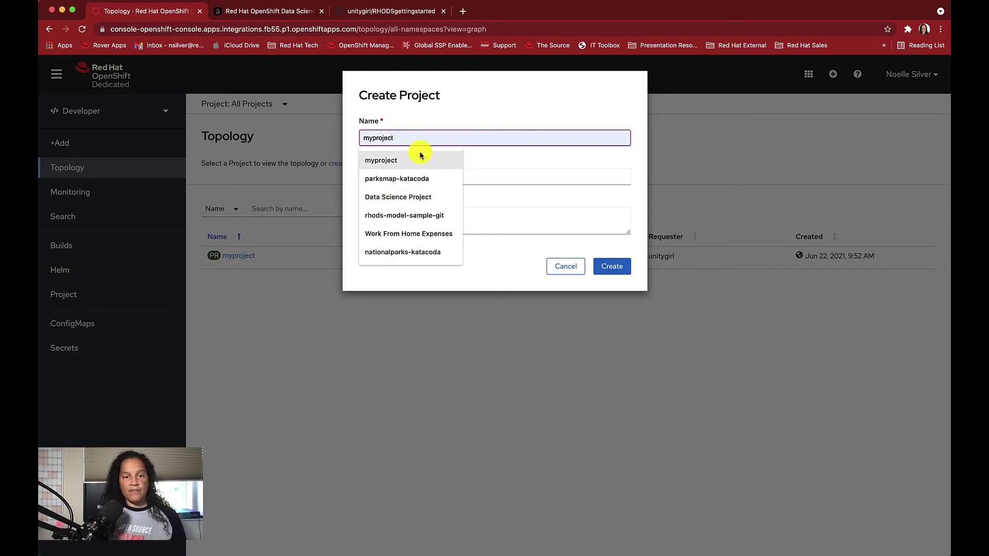
{"action": "left_click", "coordinate": [396, 160]}
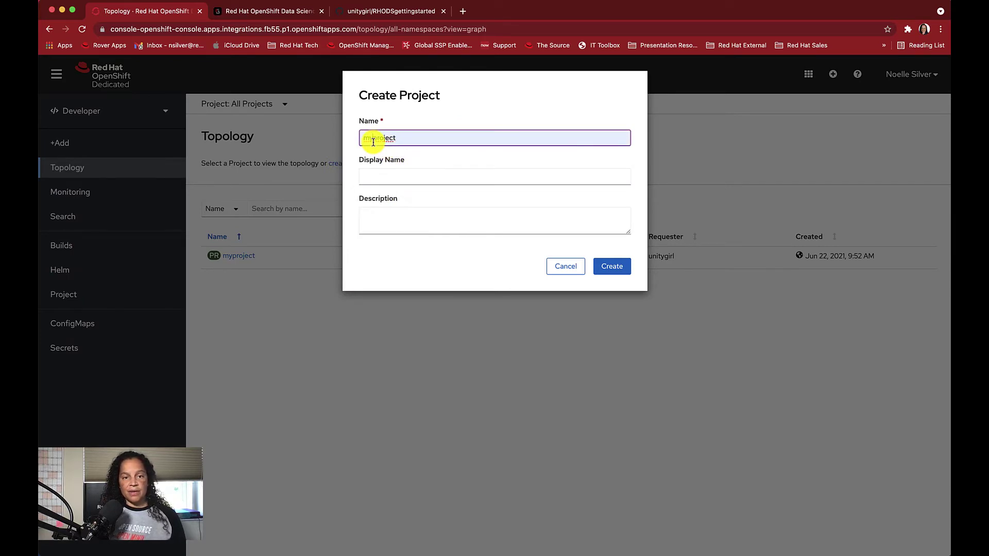
{"action": "left_click", "coordinate": [375, 139]}
{"action": "type", "text": "DS"}
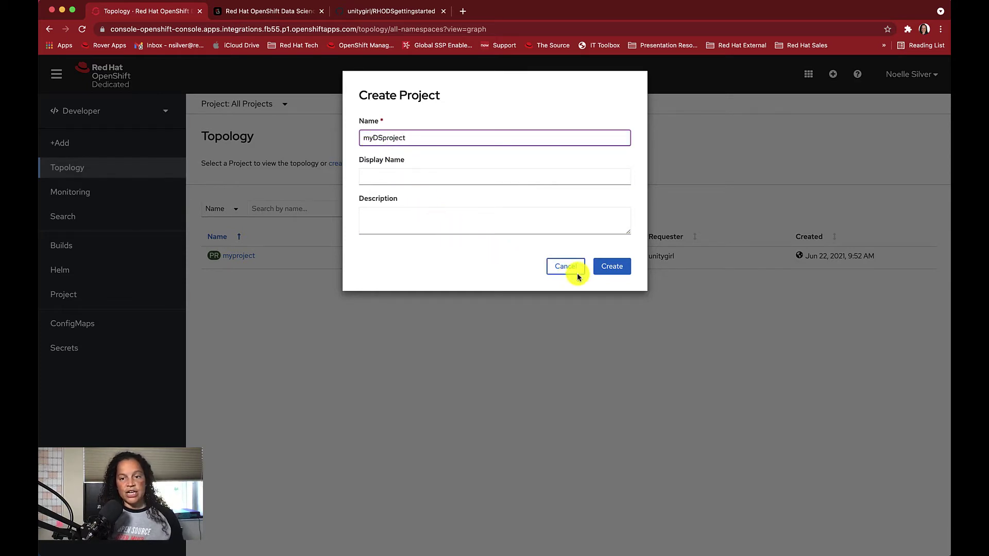
{"action": "left_click", "coordinate": [616, 274]}
Change the project name to mydsproject, set the display name to Data Science Project, and create the project.
{"action": "left_click", "coordinate": [399, 176]}
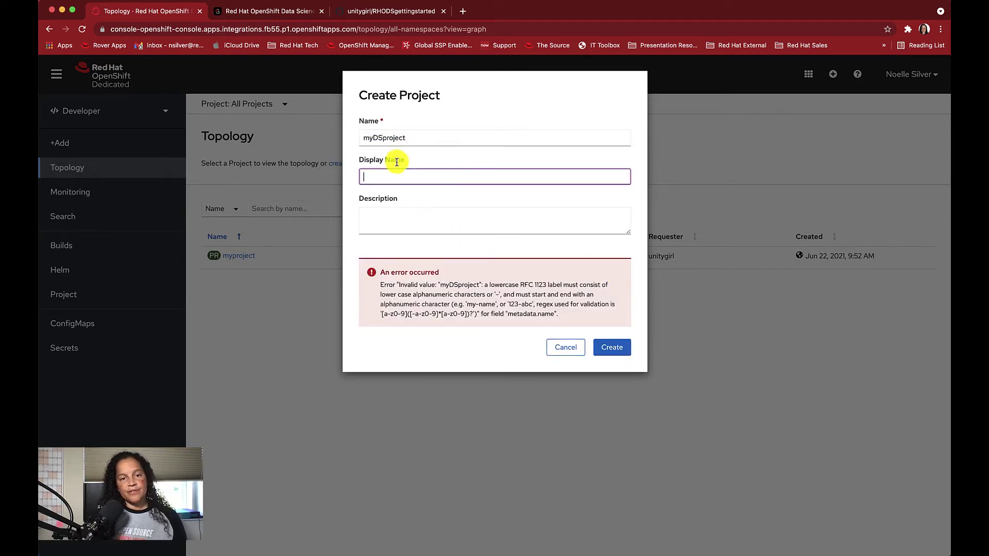
{"action": "left_click", "coordinate": [424, 139]}
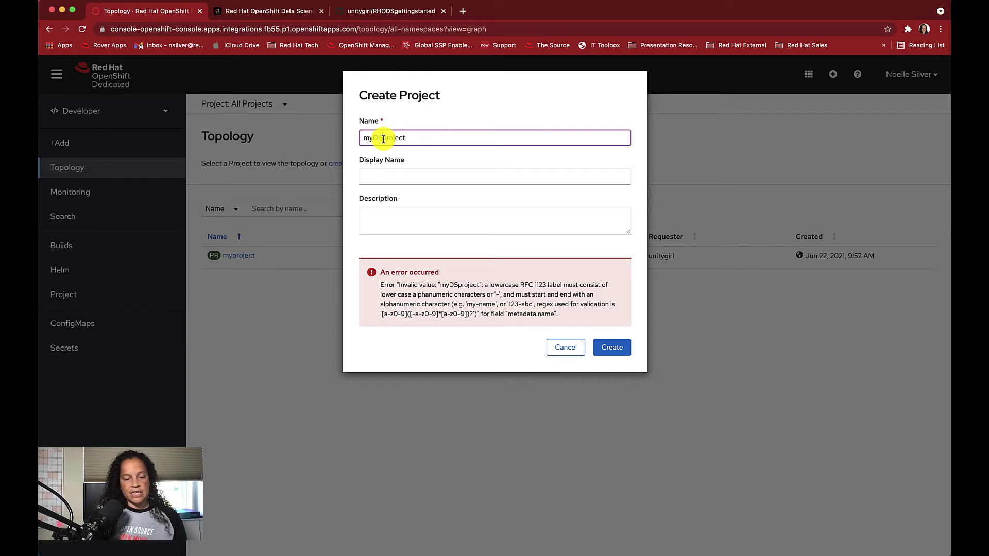
{"action": "left_click", "coordinate": [398, 178]}
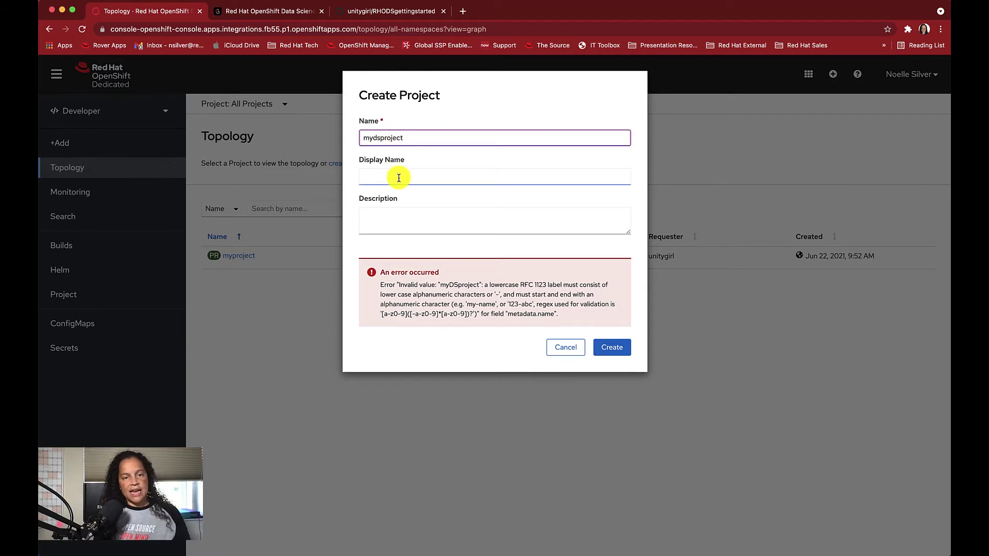
{"action": "left_click", "coordinate": [392, 197]}
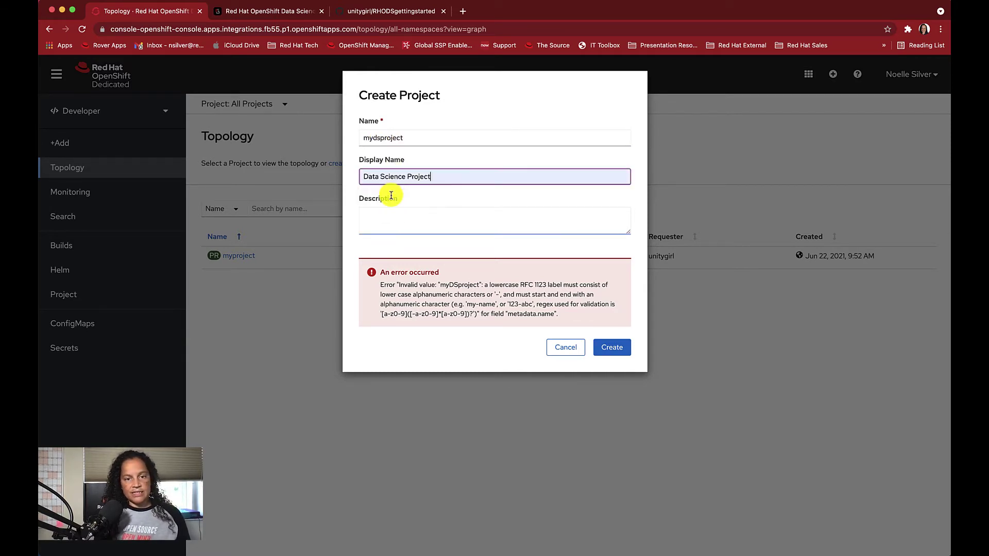
{"action": "left_click", "coordinate": [608, 348]}
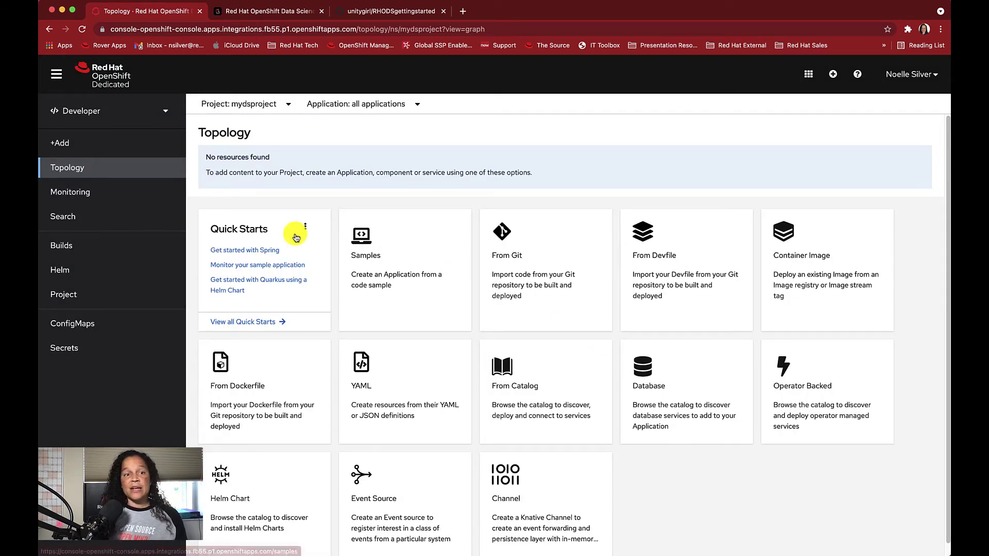
Start an import from Git and supply the copied RHODSgettingstarted repository URL as the Git Repo URL.
{"action": "left_click", "coordinate": [532, 268]}
{"action": "left_click", "coordinate": [262, 222]}
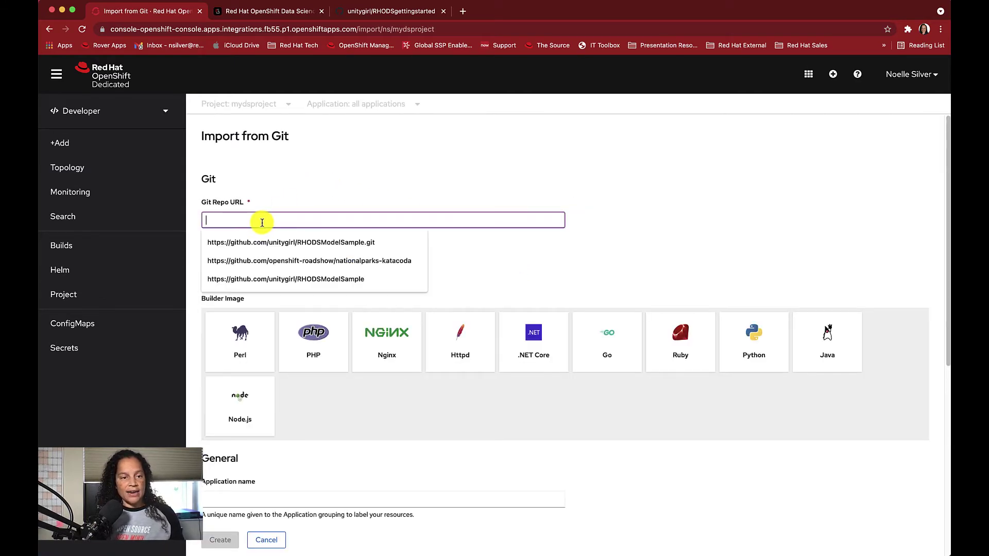
{"action": "key", "text": "super+v"}
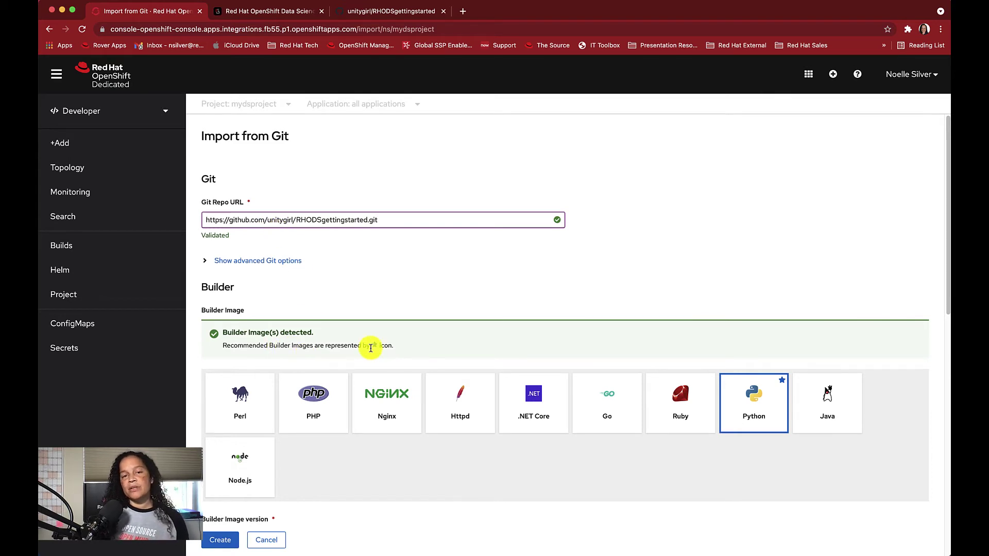
Keep the Python 3.8-ubi7 builder, default names, Deployment resource and application route, and create the application.
{"action": "scroll", "coordinate": [729, 435], "scroll_direction": "down", "scroll_amount": 3}
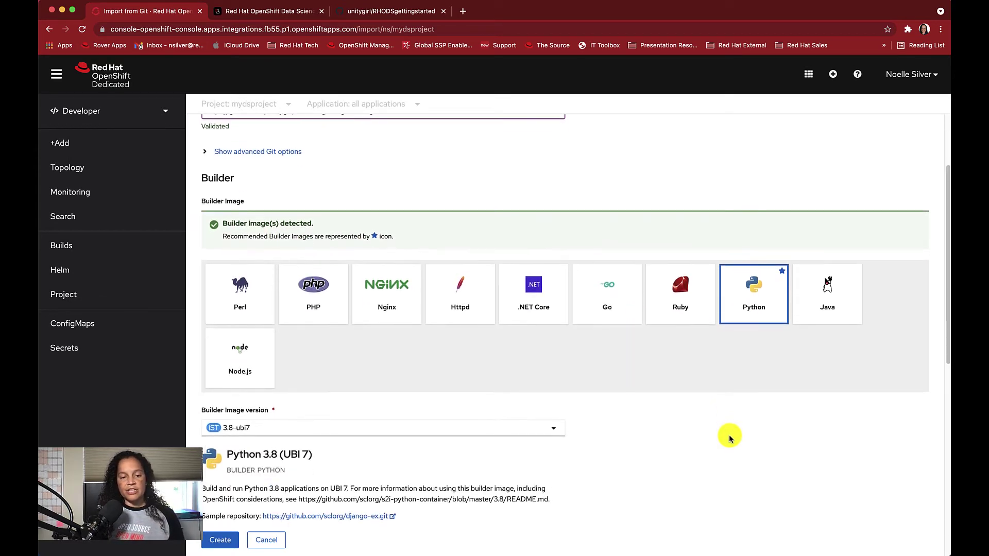
{"action": "scroll", "coordinate": [729, 442], "scroll_direction": "down", "scroll_amount": 2}
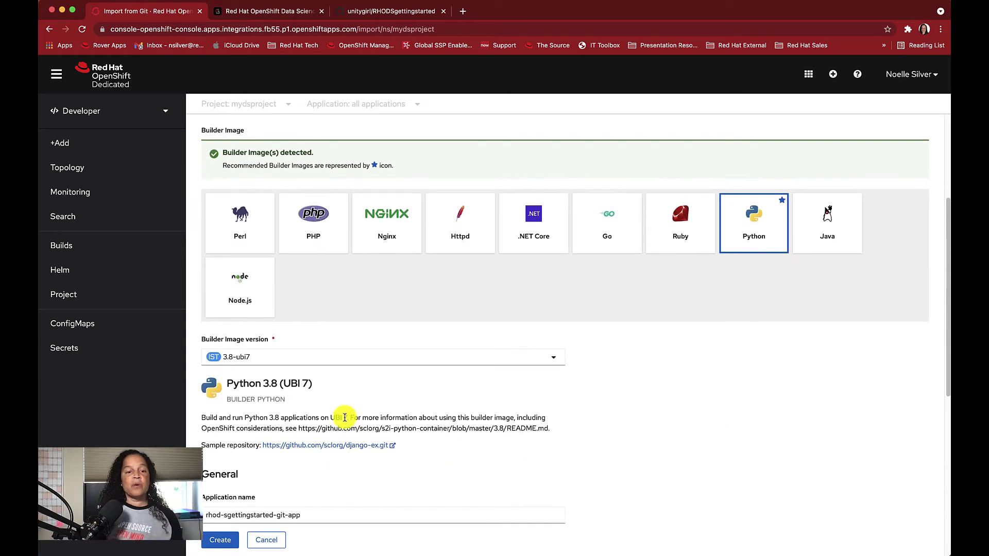
{"action": "scroll", "coordinate": [344, 420], "scroll_direction": "down", "scroll_amount": 2}
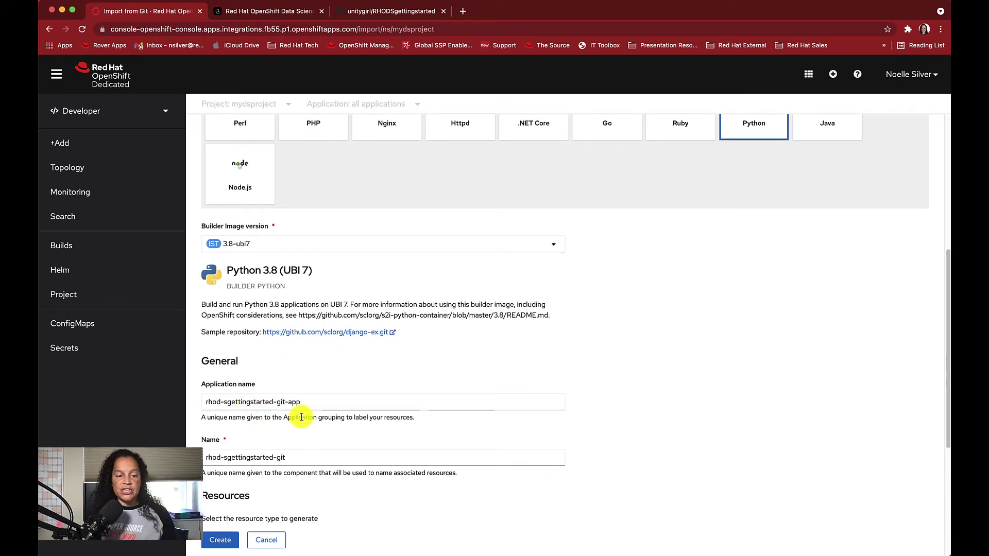
{"action": "scroll", "coordinate": [265, 408], "scroll_direction": "down", "scroll_amount": 5}
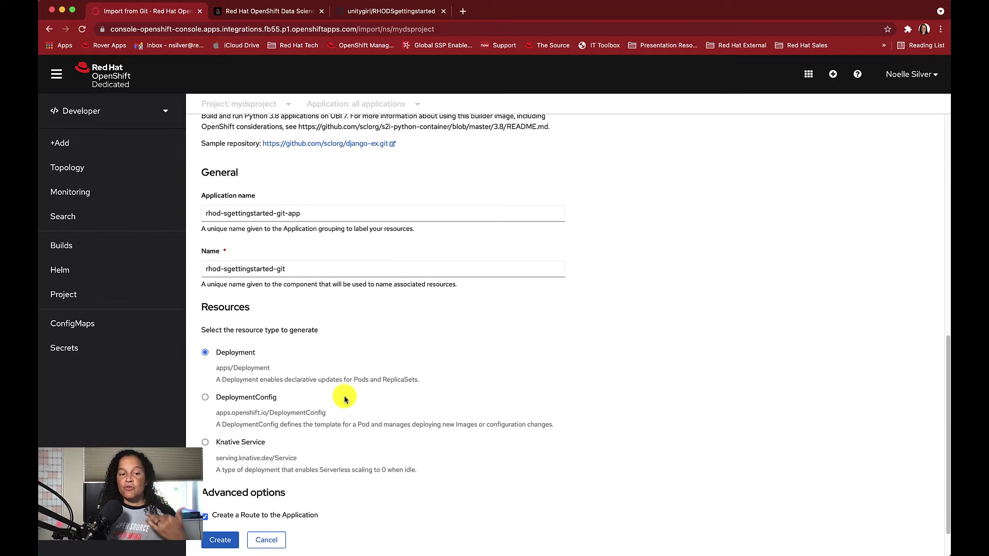
{"action": "scroll", "coordinate": [309, 379], "scroll_direction": "down", "scroll_amount": 1}
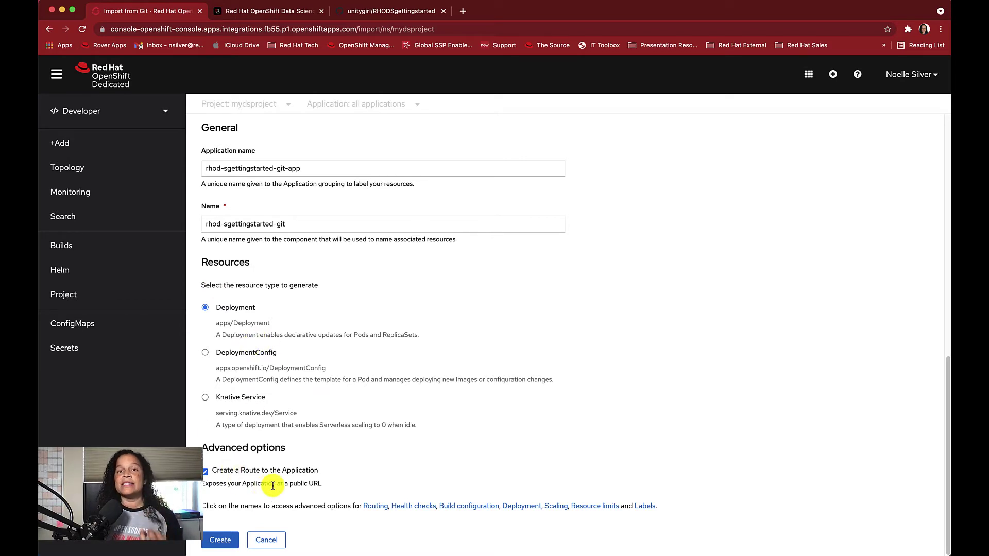
{"action": "left_click", "coordinate": [220, 541]}
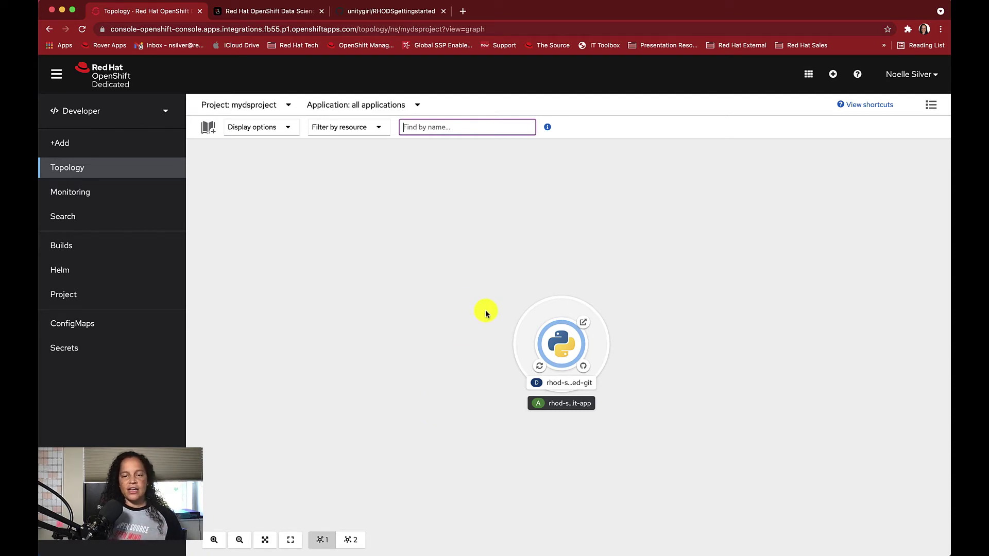
Open the details of the rhod-sgettingstarted-git deployment in the topology and scale it up to 2 pods.
{"action": "left_click", "coordinate": [561, 354]}
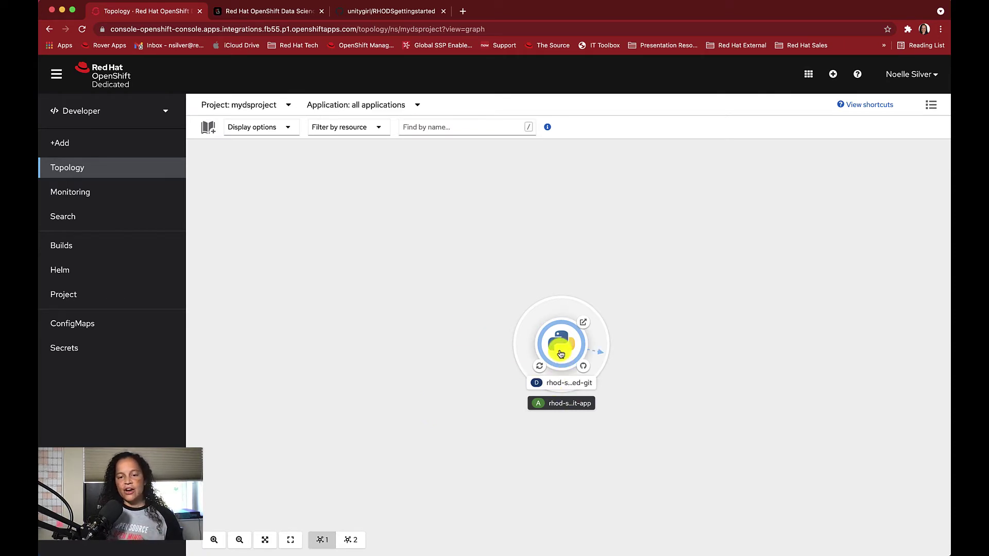
{"action": "left_click", "coordinate": [559, 381]}
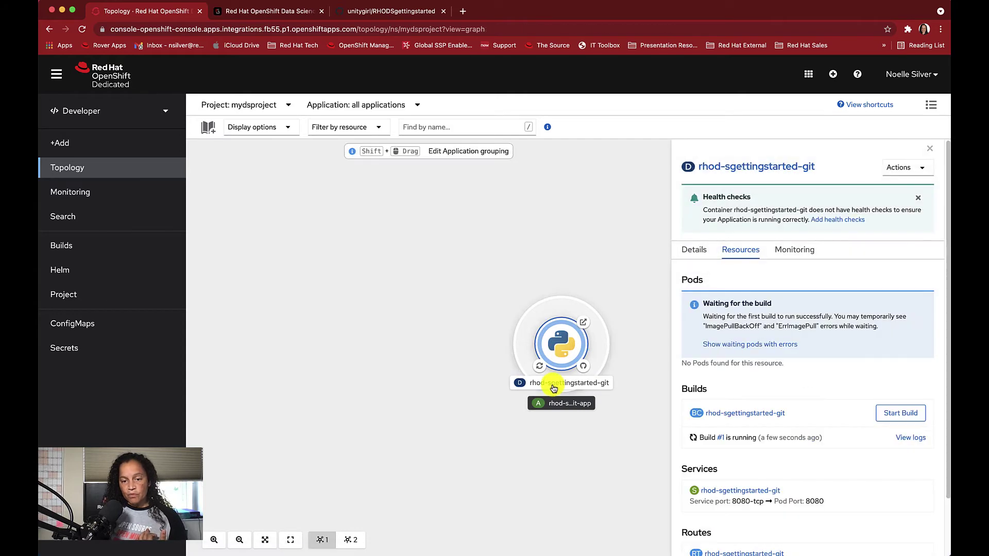
{"action": "left_click", "coordinate": [559, 380]}
{"action": "left_click", "coordinate": [563, 354]}
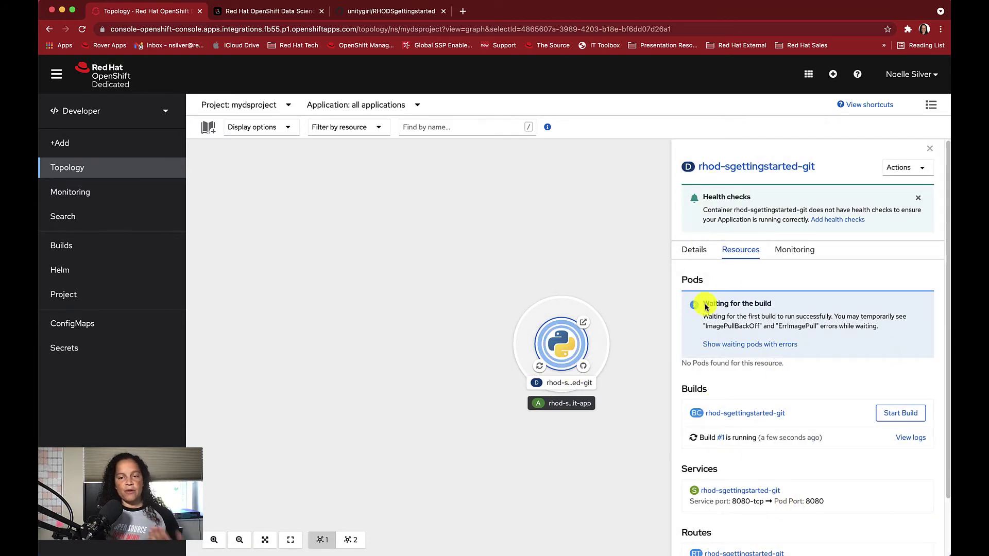
{"action": "left_click", "coordinate": [691, 253]}
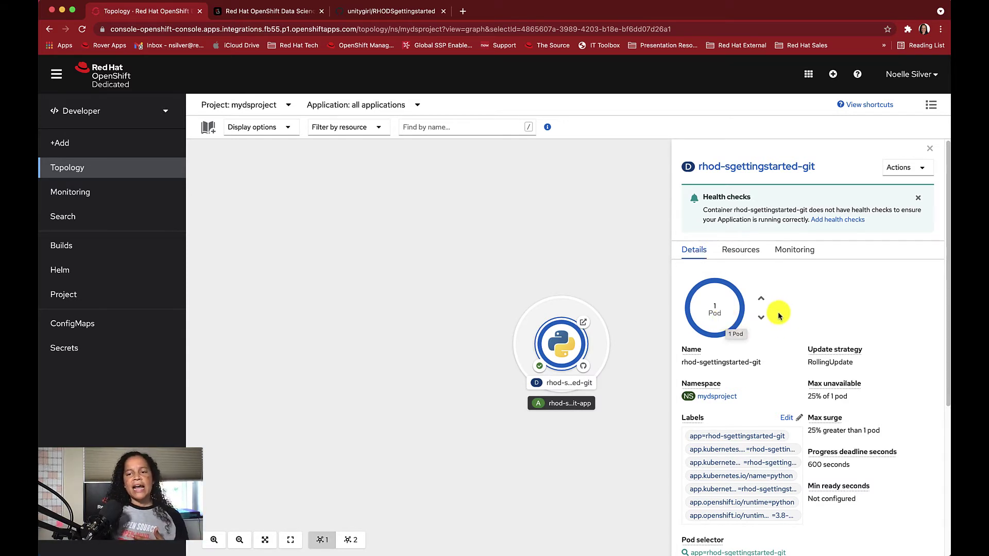
{"action": "left_click", "coordinate": [762, 300]}
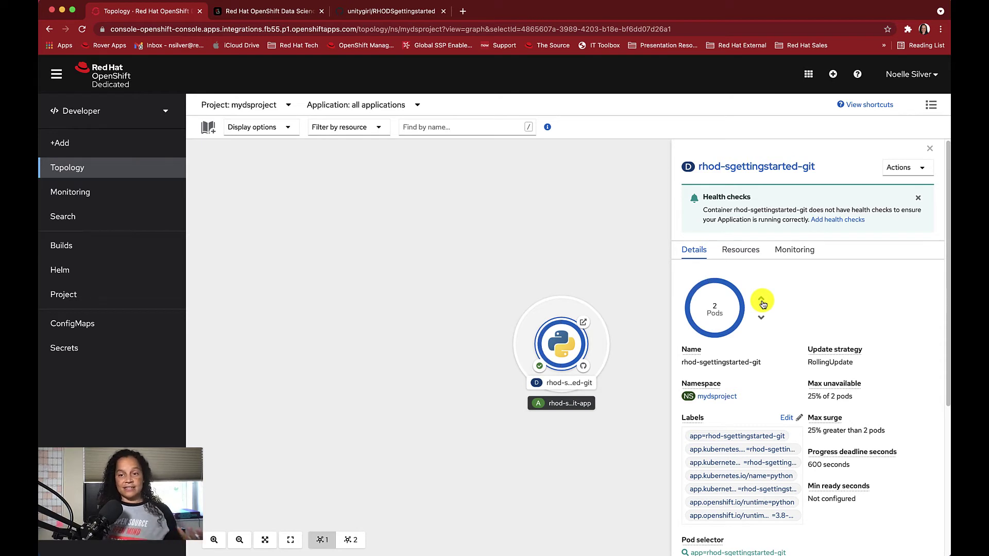
{"action": "mouse_move", "coordinate": [719, 322]}
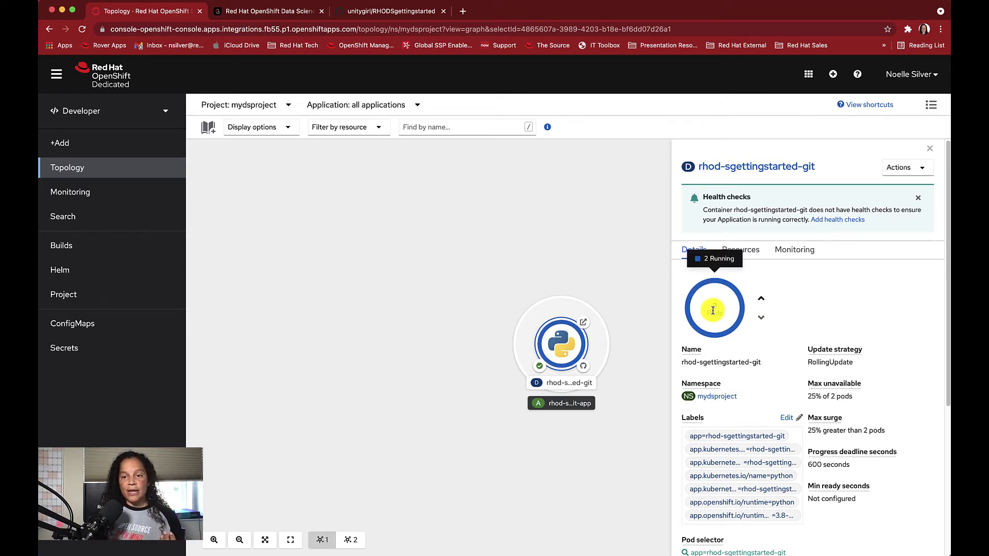
From the deployment's resources, open the pod ending in cb2zz and look through its usage charts and details.
{"action": "left_click", "coordinate": [747, 254]}
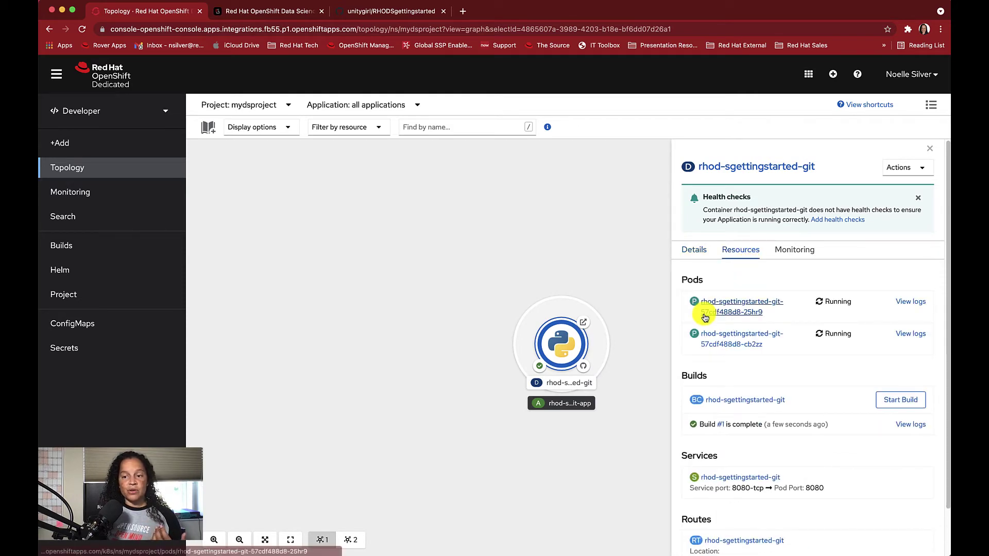
{"action": "right_click", "coordinate": [745, 336]}
{"action": "left_click", "coordinate": [741, 342]}
{"action": "left_click", "coordinate": [742, 342]}
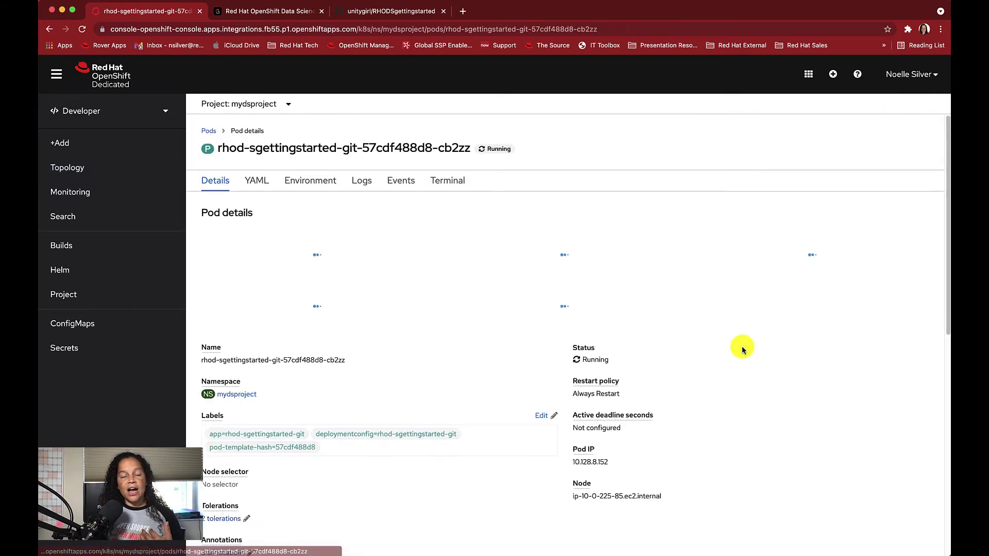
{"action": "scroll", "coordinate": [291, 349], "scroll_direction": "down", "scroll_amount": 6}
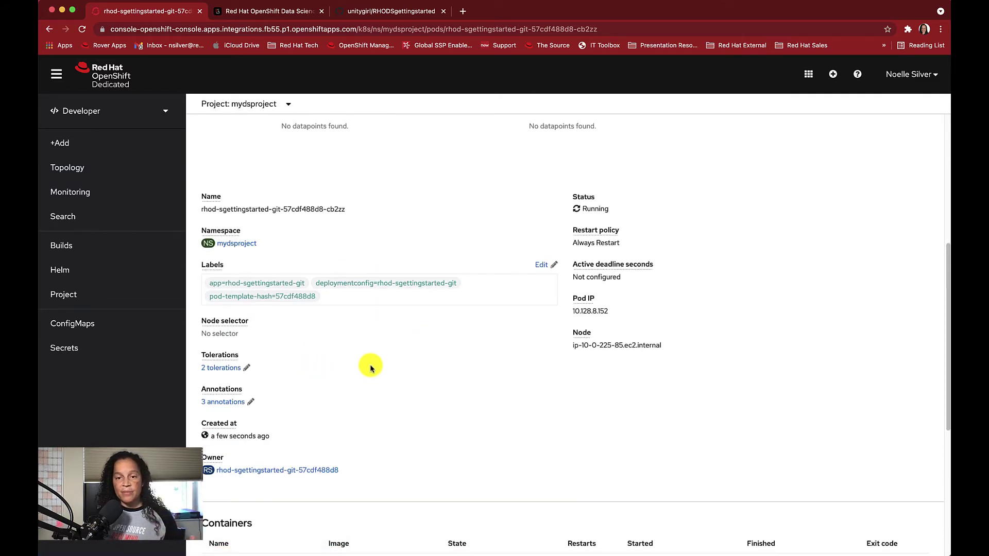
{"action": "scroll", "coordinate": [507, 402], "scroll_direction": "up", "scroll_amount": 6}
{"action": "scroll", "coordinate": [451, 409], "scroll_direction": "up", "scroll_amount": 1}
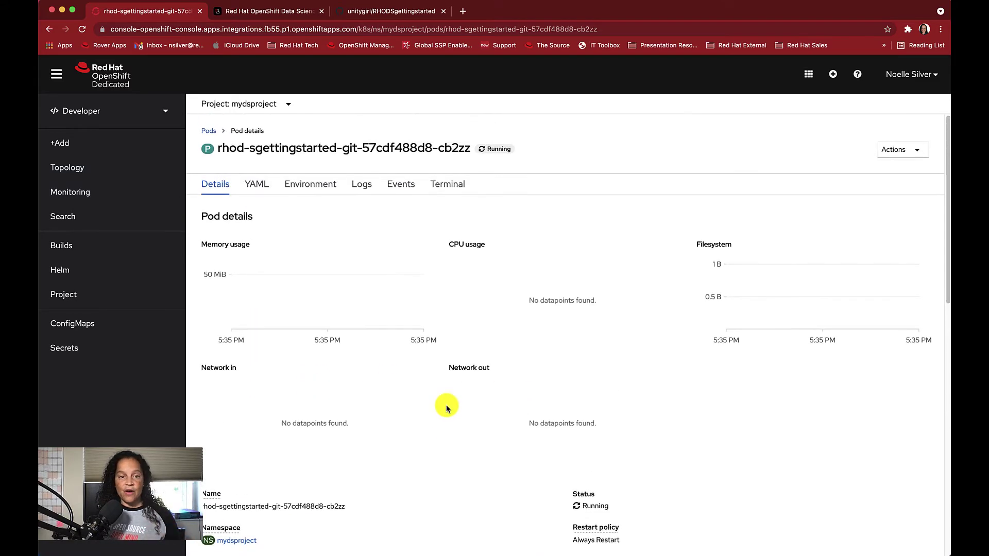
Return to the Topology view and check the rhod-sgettingstarted-git deployment's pod count and its pods, builds, services and routes.
{"action": "left_click", "coordinate": [88, 169]}
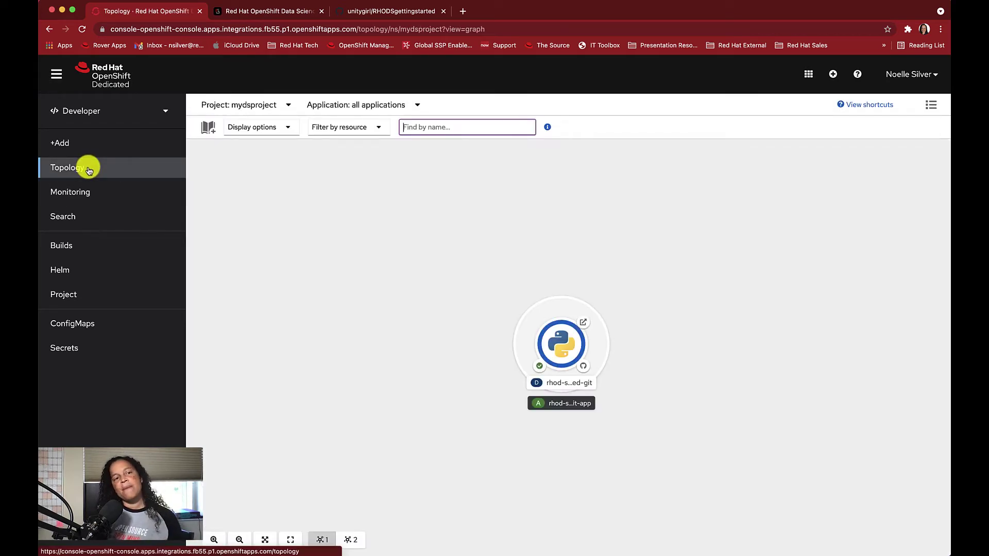
{"action": "left_click", "coordinate": [555, 351]}
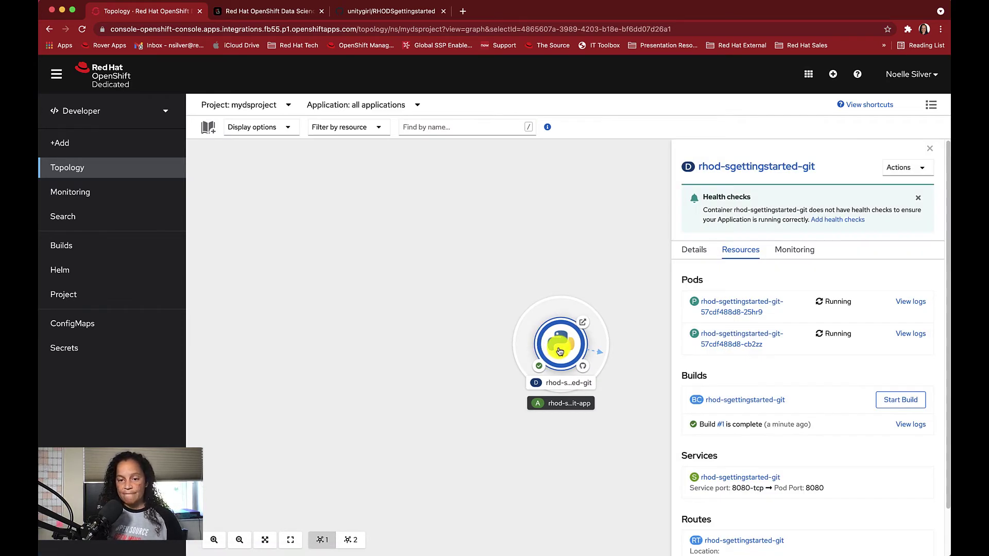
{"action": "left_click", "coordinate": [702, 253]}
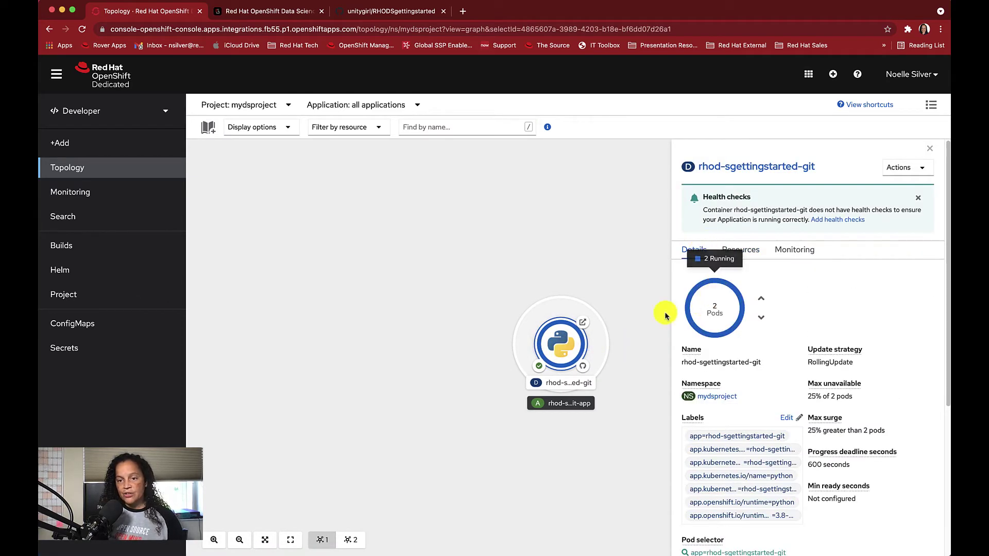
{"action": "left_click", "coordinate": [753, 330]}
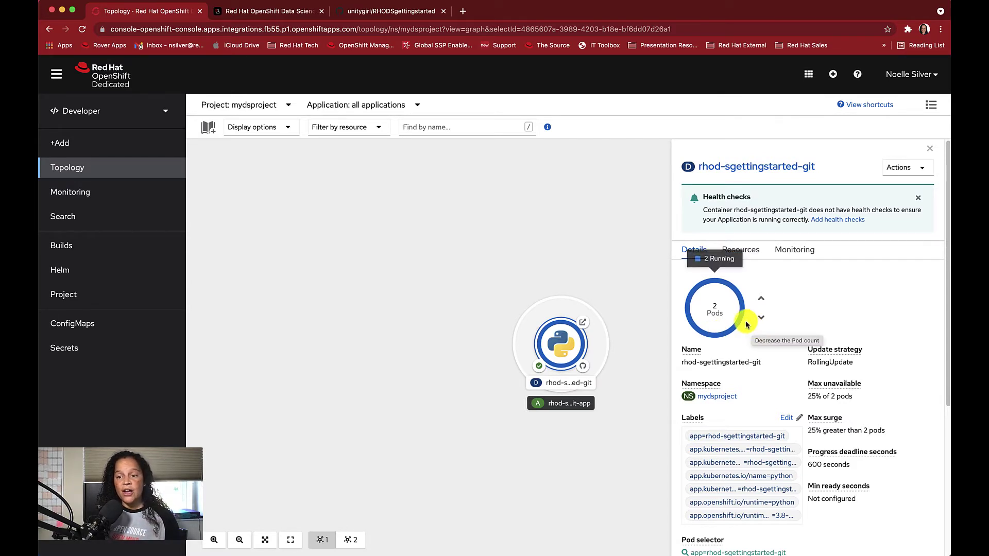
{"action": "left_click", "coordinate": [740, 251]}
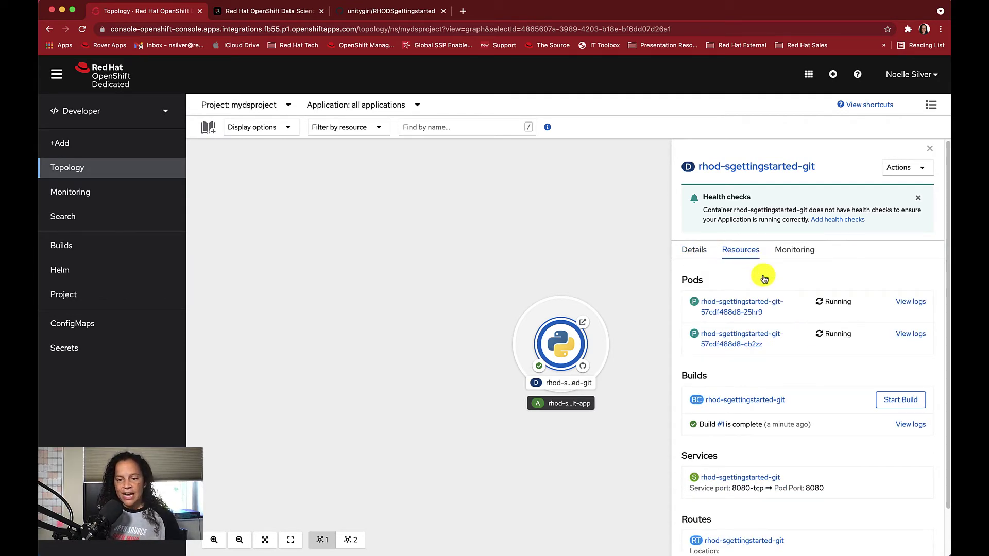
{"action": "scroll", "coordinate": [819, 361], "scroll_direction": "down", "scroll_amount": 2}
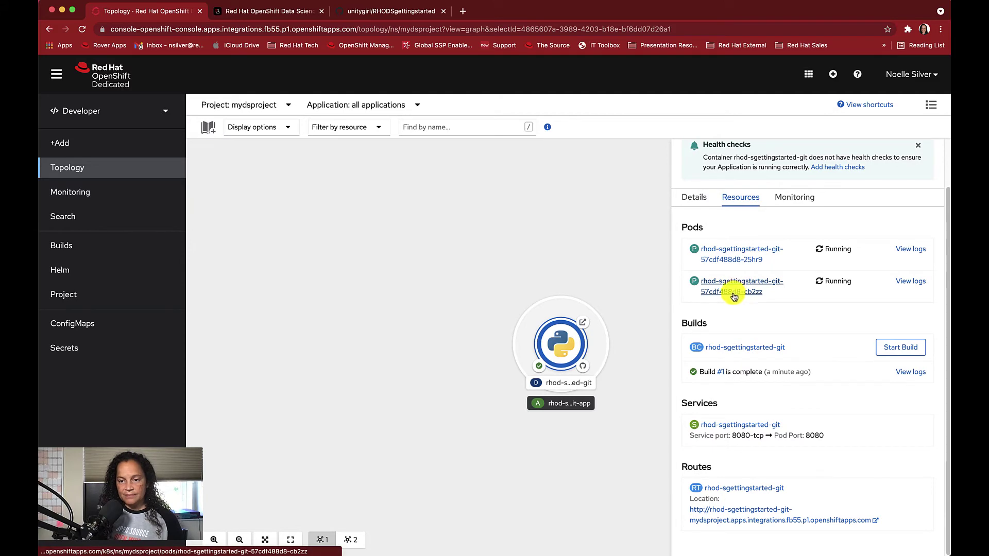
Open the pod rhod-sgettingstarted-git-57cdf488d8-25hr9 and delete it.
{"action": "left_click", "coordinate": [727, 262]}
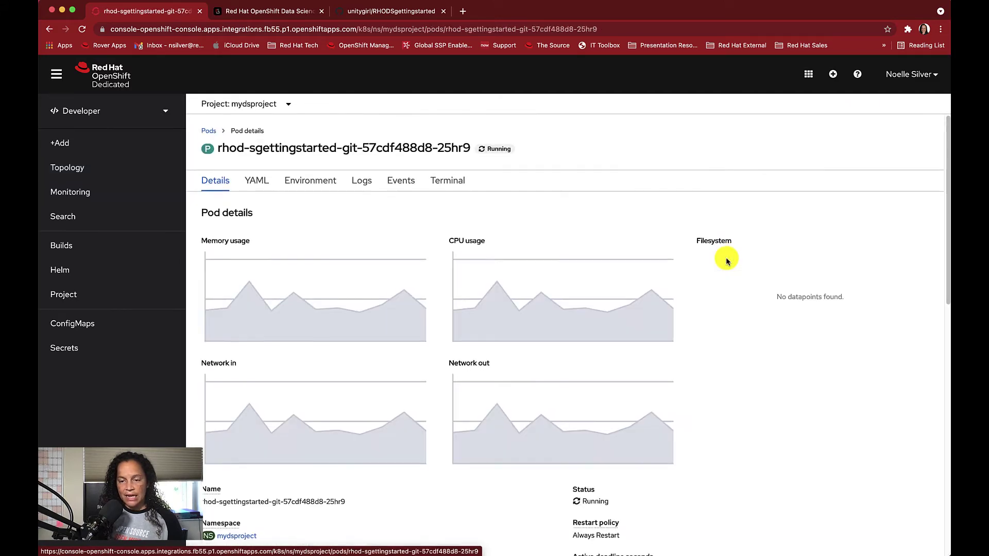
{"action": "left_click", "coordinate": [890, 150]}
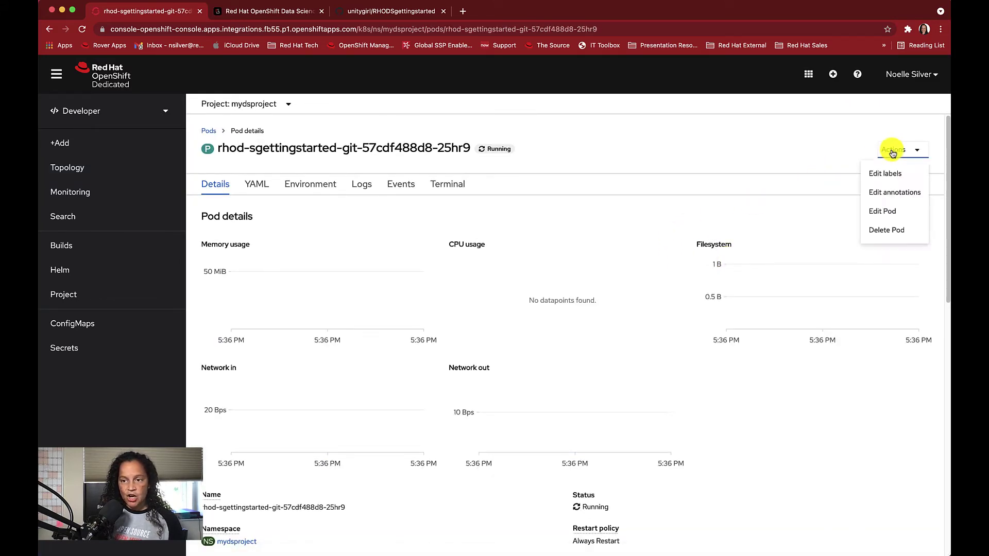
{"action": "left_click", "coordinate": [877, 231]}
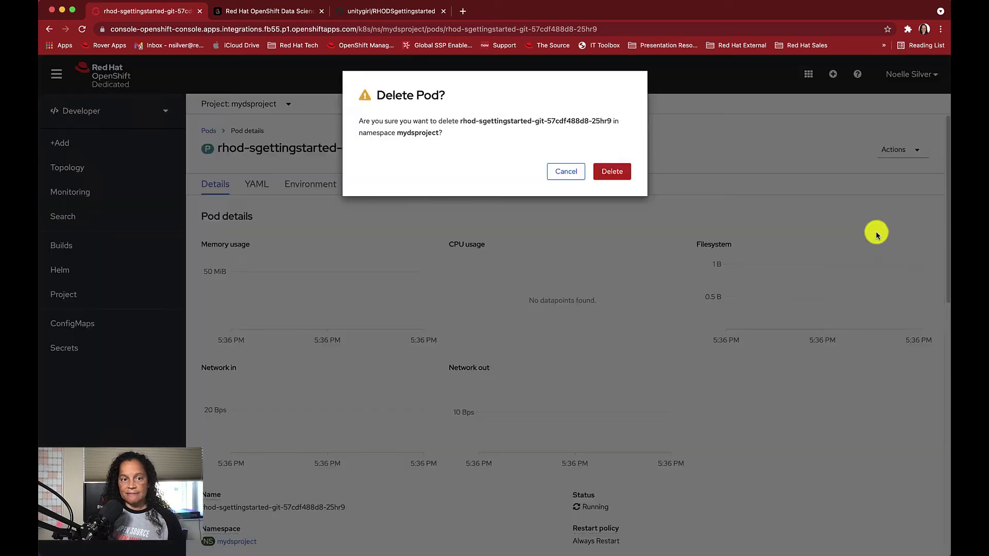
{"action": "left_click", "coordinate": [621, 177]}
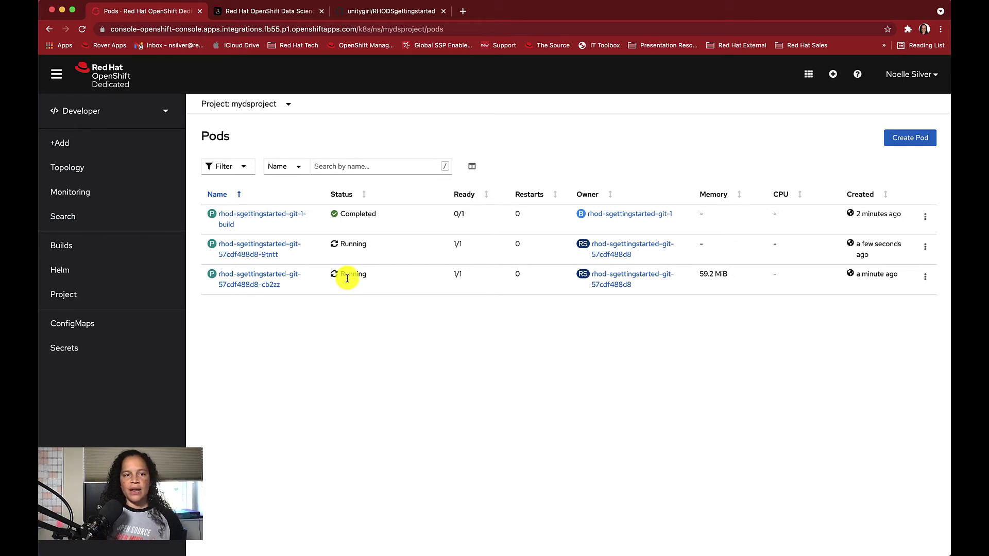
Return to the Topology view and scale the rhod-sgettingstarted-git deployment down to 1 pod.
{"action": "left_click", "coordinate": [133, 168]}
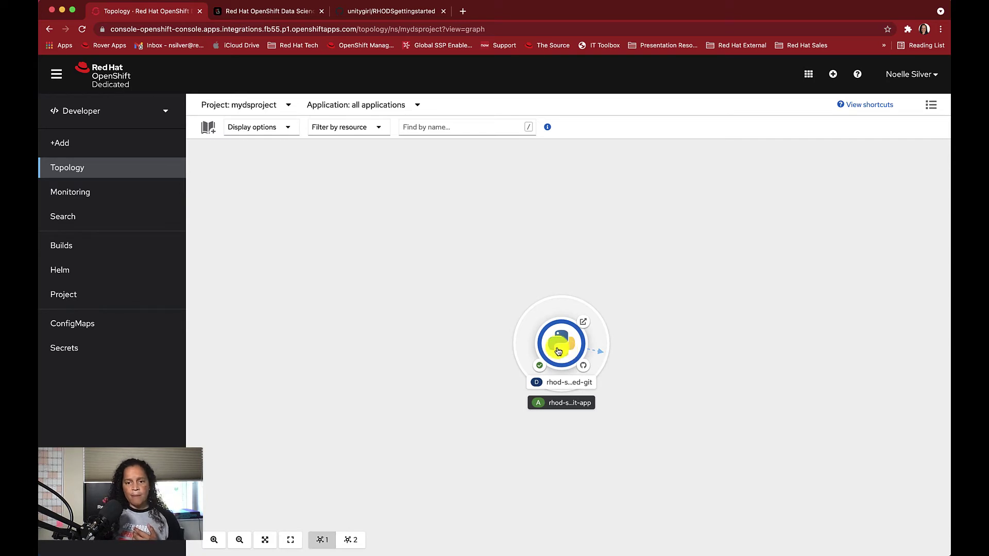
{"action": "left_click", "coordinate": [563, 379]}
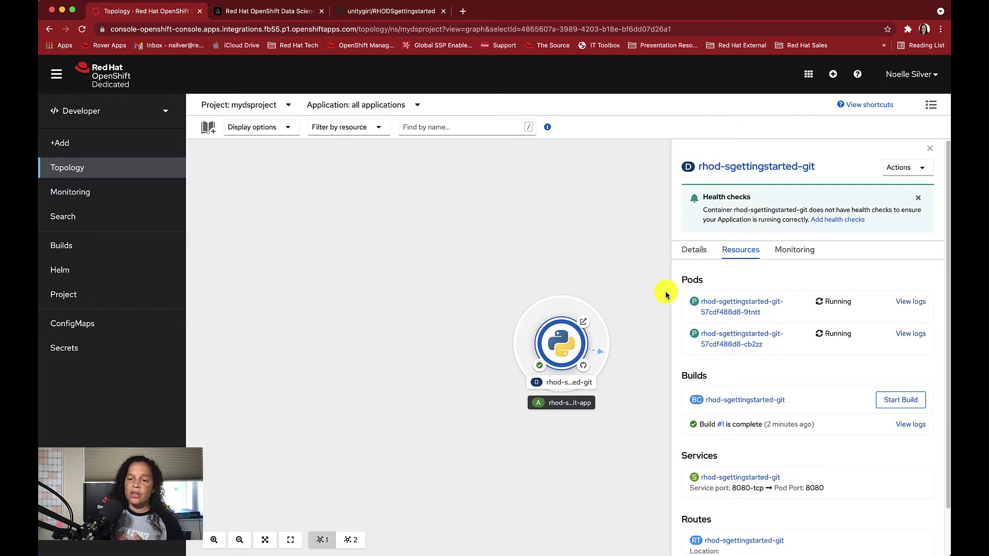
{"action": "left_click", "coordinate": [693, 250]}
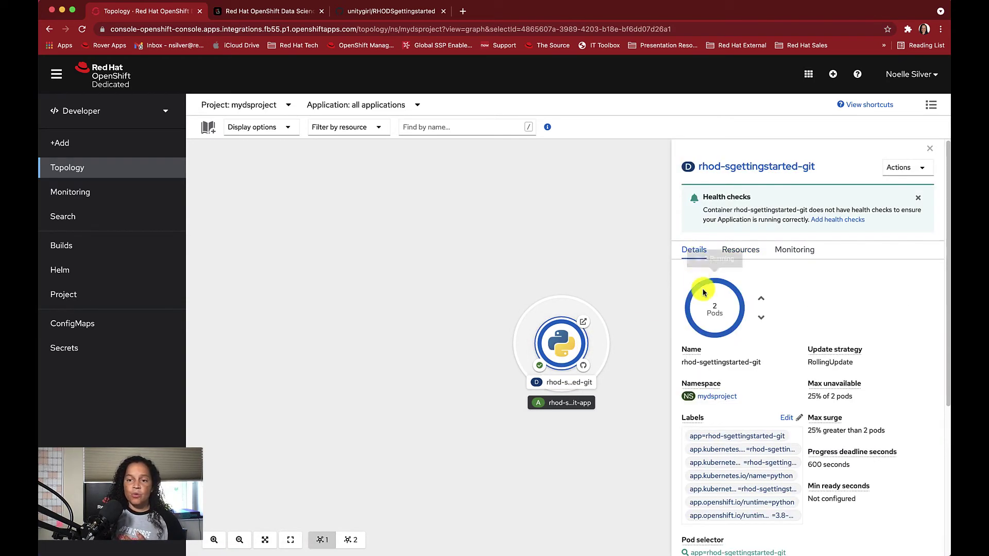
{"action": "left_click", "coordinate": [761, 318]}
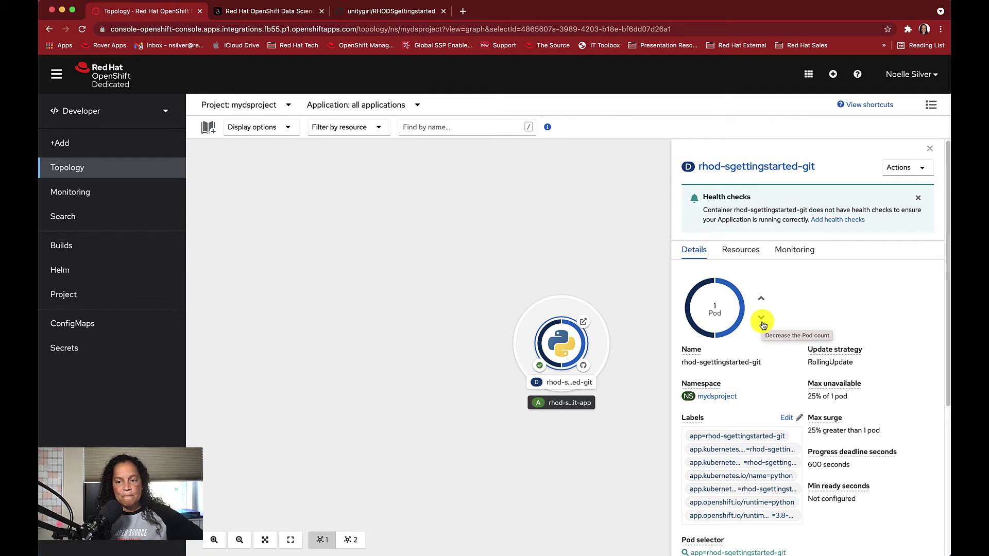
Switch to the OpenShift Data Science dashboard and review the quick start's instructions for deploying the sample Flask application.
{"action": "left_click", "coordinate": [273, 13]}
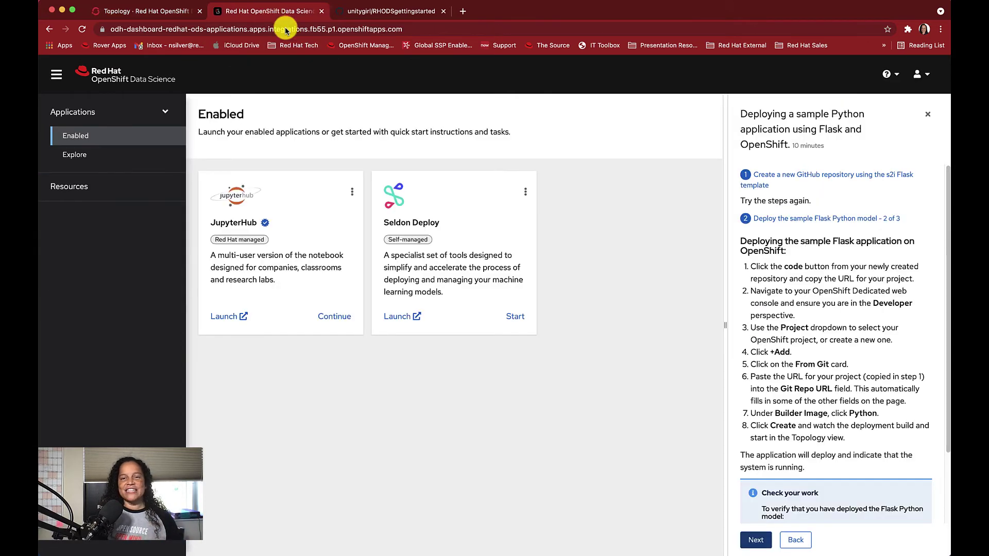
{"action": "scroll", "coordinate": [773, 405], "scroll_direction": "down", "scroll_amount": 1}
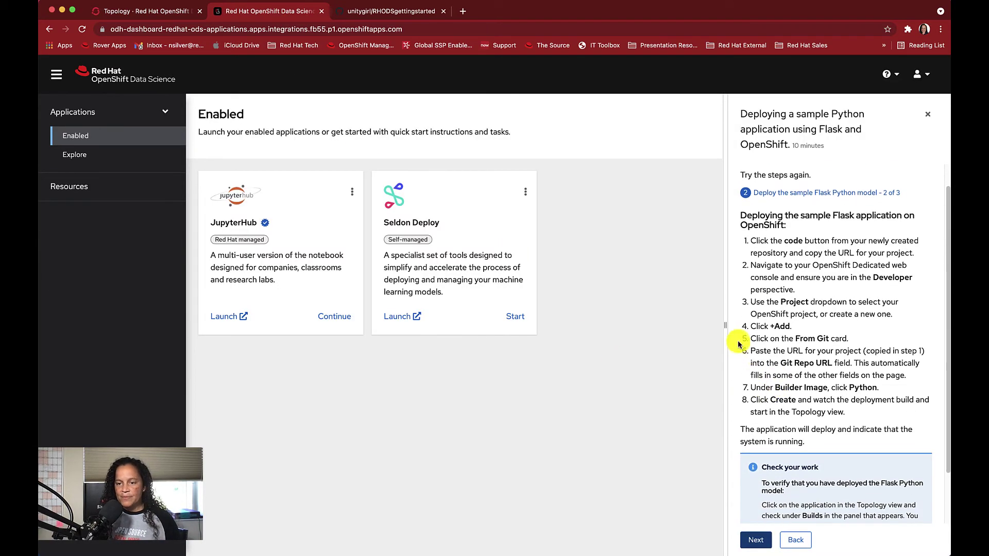
{"action": "scroll", "coordinate": [850, 387], "scroll_direction": "down", "scroll_amount": 1}
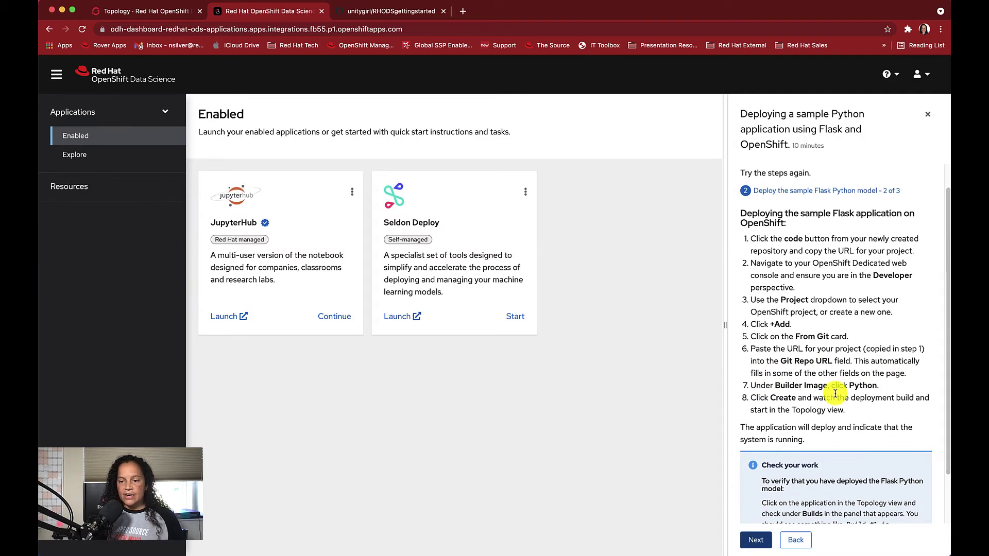
Recheck the deployment in the Topology view, mark the quick start's deployment check as Yes and advance to the prediction test task.
{"action": "scroll", "coordinate": [824, 417], "scroll_direction": "down", "scroll_amount": 2}
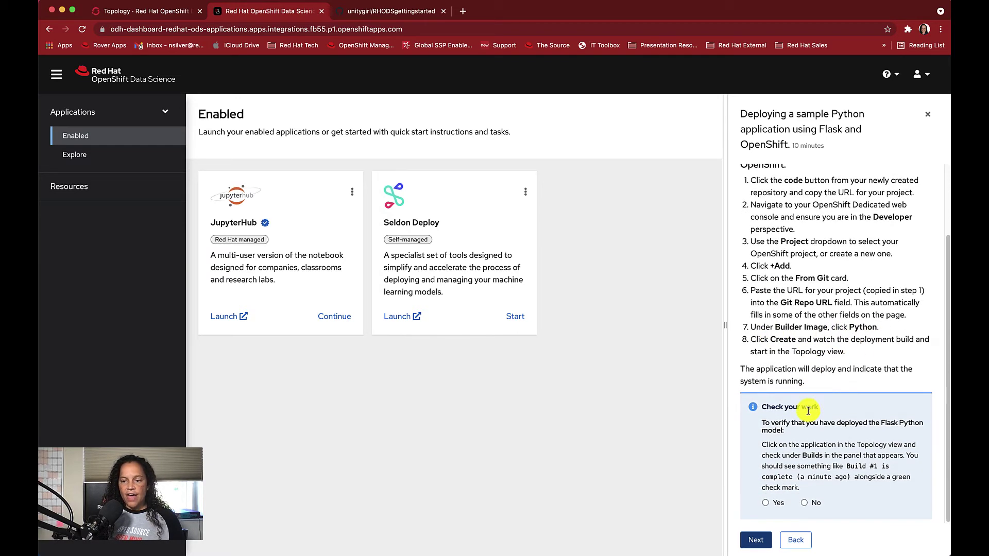
{"action": "left_click", "coordinate": [765, 502]}
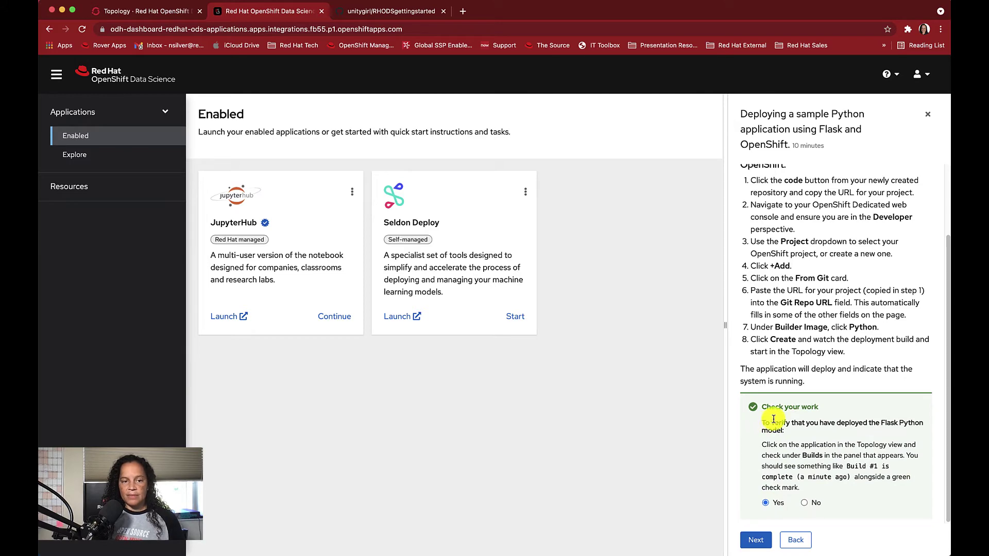
{"action": "left_click", "coordinate": [153, 14]}
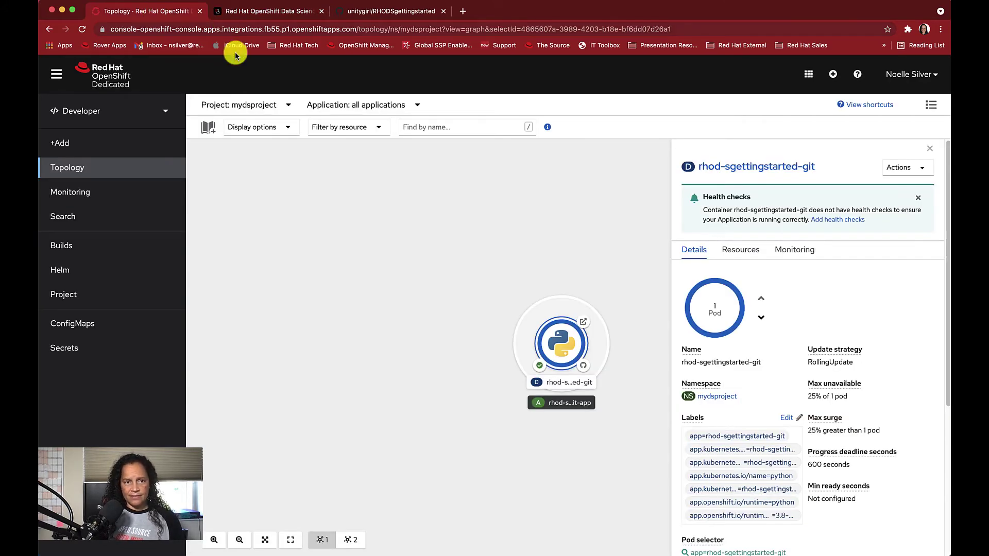
{"action": "scroll", "coordinate": [828, 304], "scroll_direction": "down", "scroll_amount": 5}
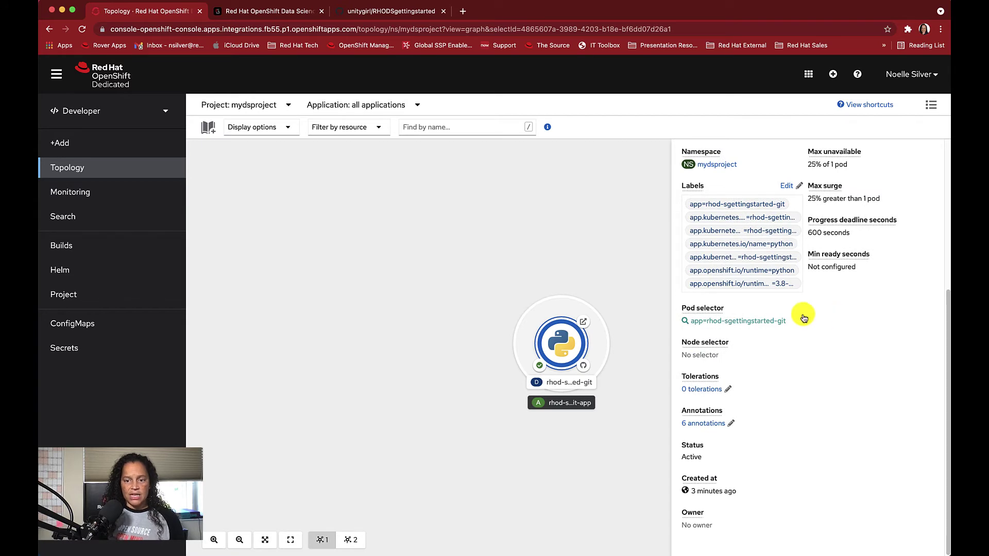
{"action": "left_click", "coordinate": [267, 13]}
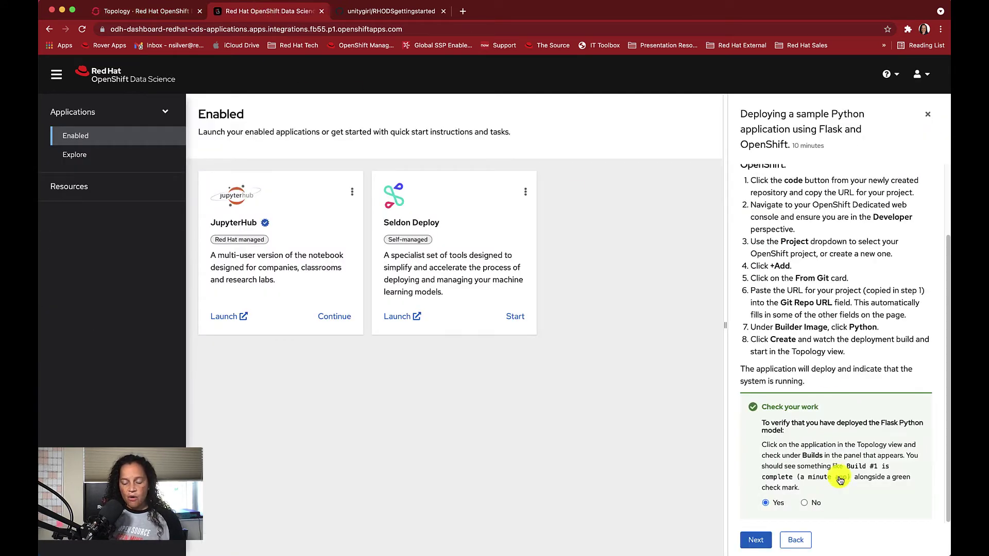
{"action": "left_click", "coordinate": [757, 542]}
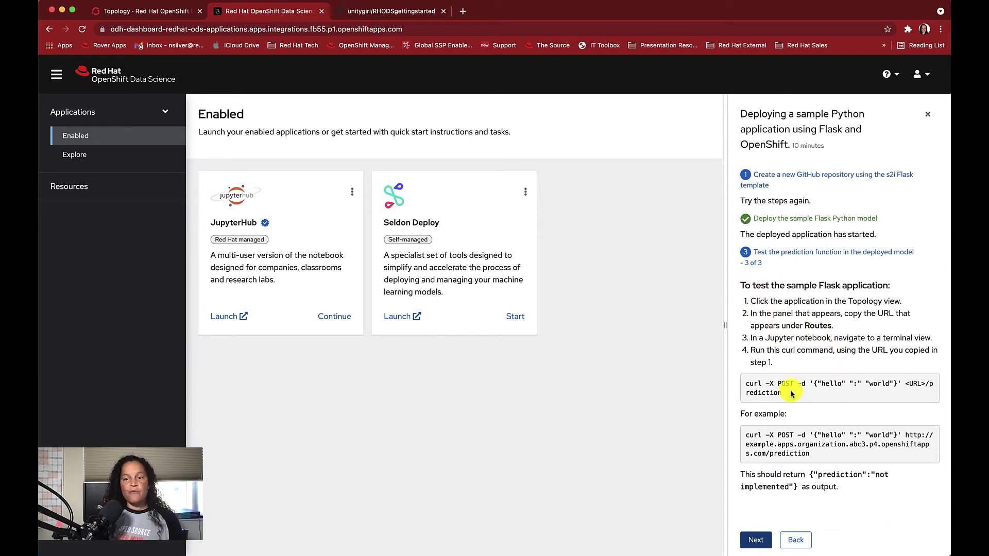
Copy the sample curl prediction command from the quick start's testing instructions.
{"action": "left_click_drag", "start_coordinate": [790, 396], "coordinate": [747, 382]}
{"action": "right_click", "coordinate": [758, 387]}
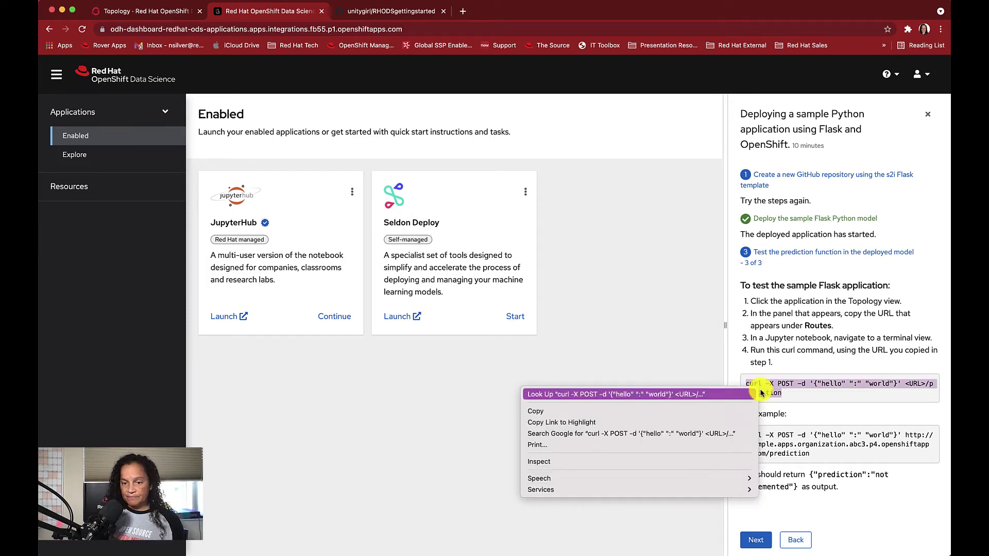
{"action": "left_click", "coordinate": [653, 412]}
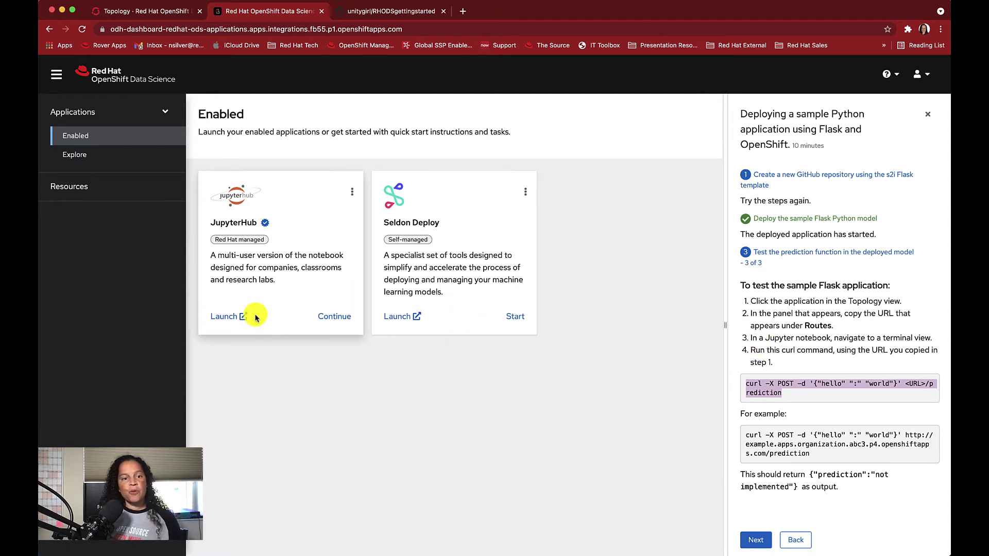
Launch JupyterHub and start a notebook server with the Standard Data Science image, Default container size and a blank custom environment variable.
{"action": "left_click", "coordinate": [221, 318]}
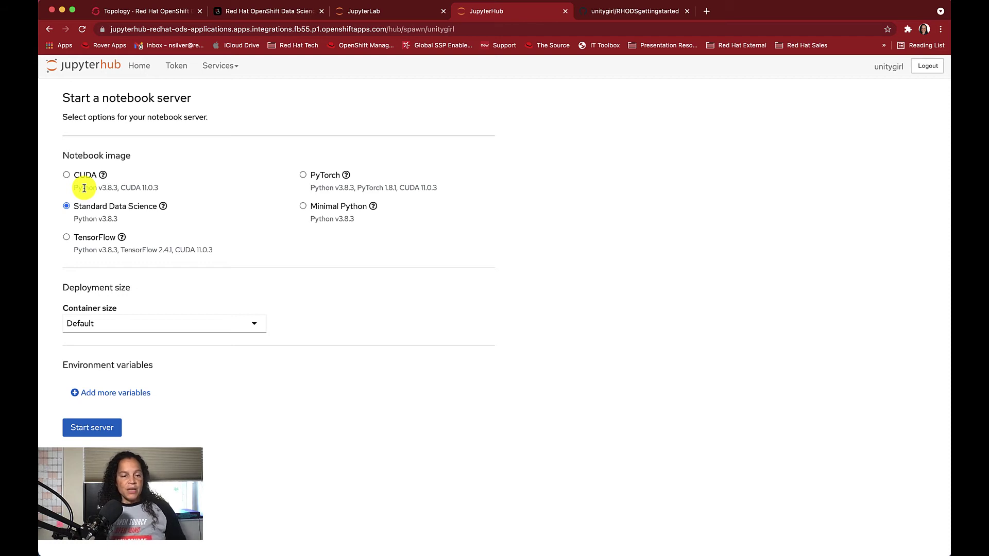
{"action": "left_click", "coordinate": [162, 209]}
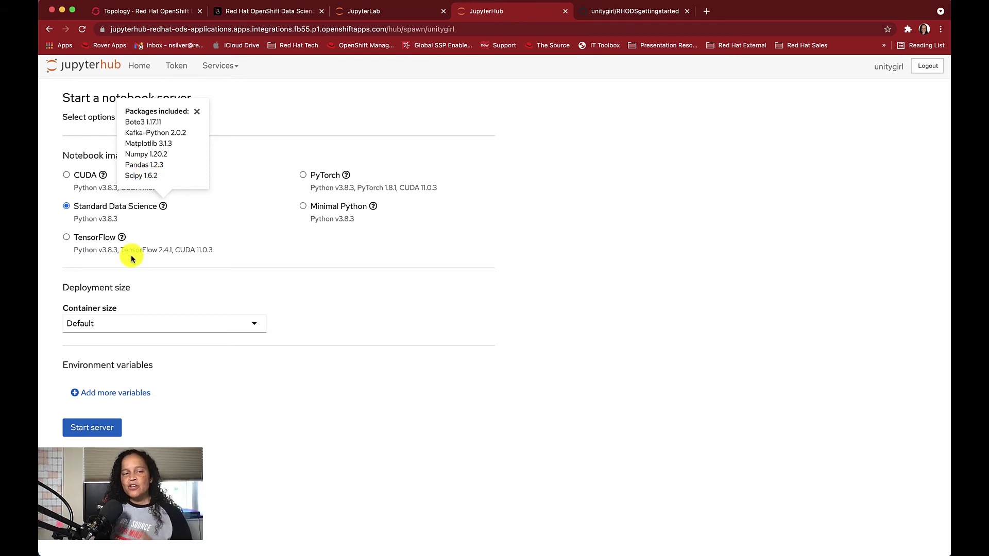
{"action": "left_click", "coordinate": [103, 329]}
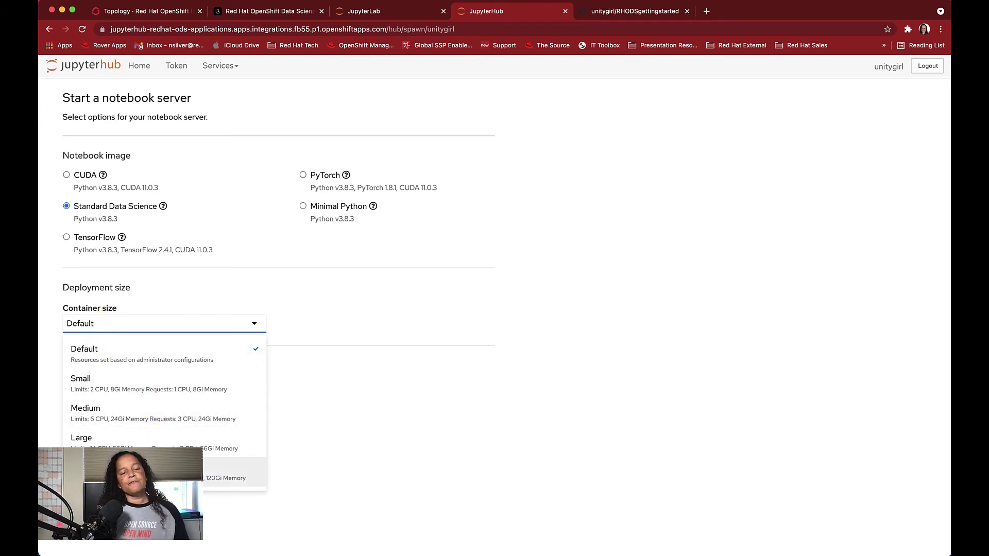
{"action": "left_click", "coordinate": [133, 354]}
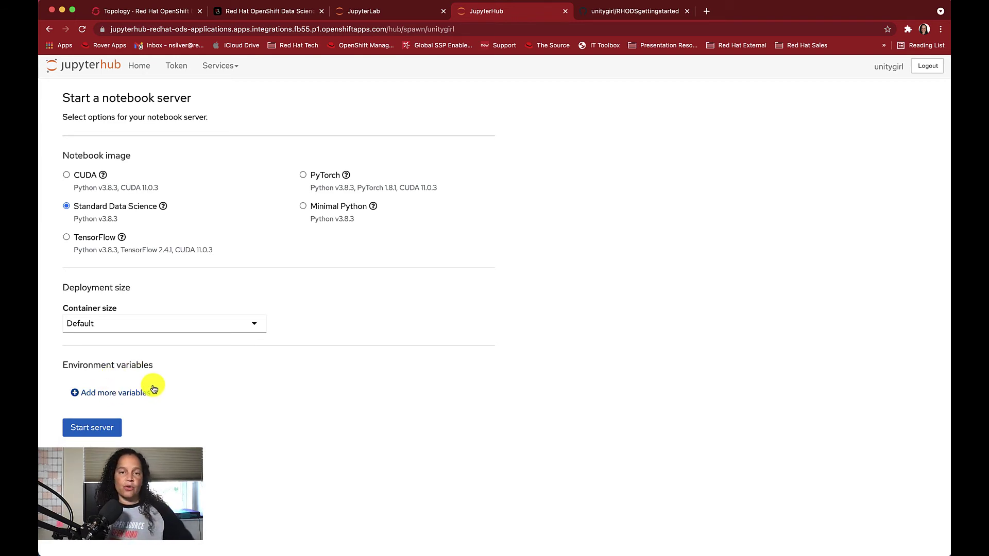
{"action": "left_click", "coordinate": [129, 393]}
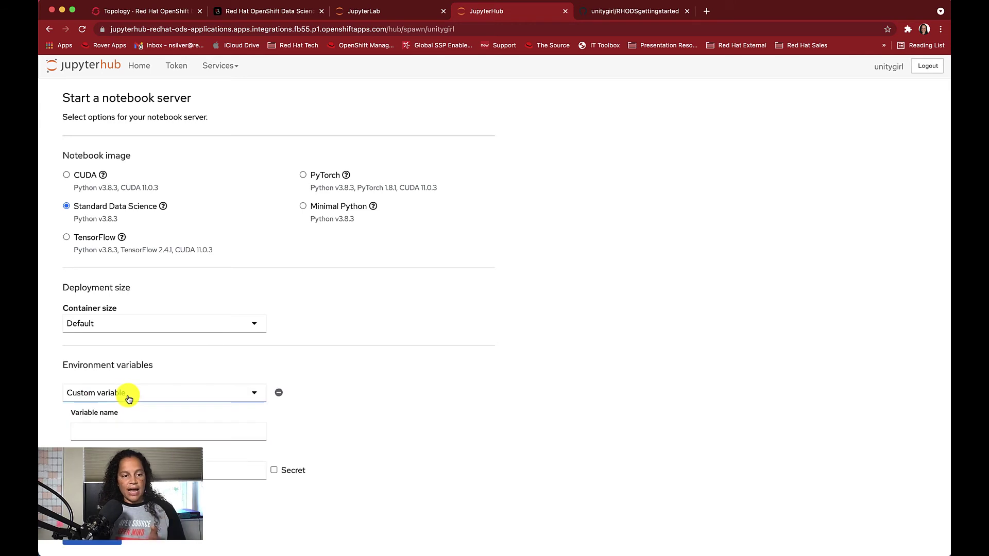
{"action": "left_click", "coordinate": [105, 541]}
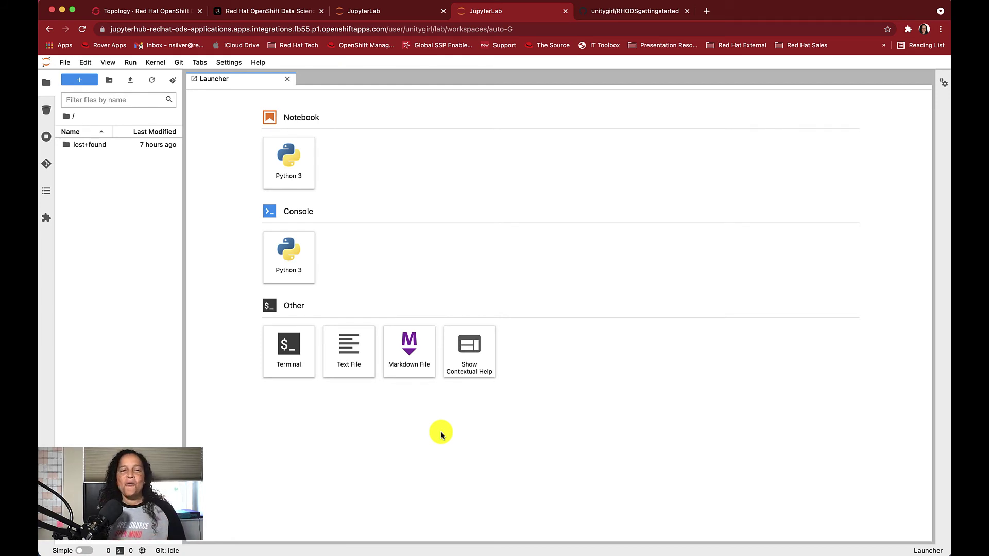
Return to the OpenShift Data Science dashboard and copy the curl POST command containing the <URL>/prediction placeholder.
{"action": "left_click", "coordinate": [268, 13]}
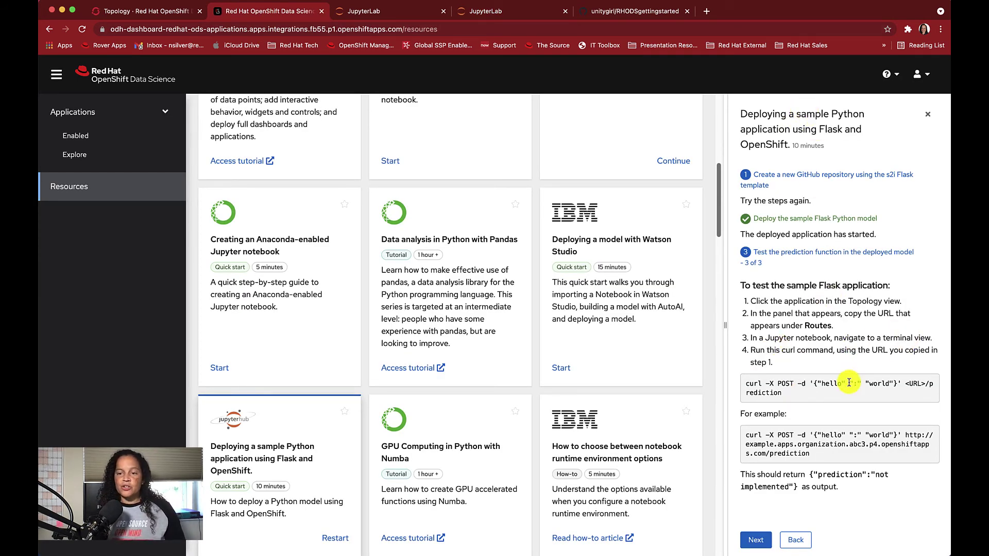
{"action": "left_click_drag", "start_coordinate": [764, 405], "coordinate": [749, 390]}
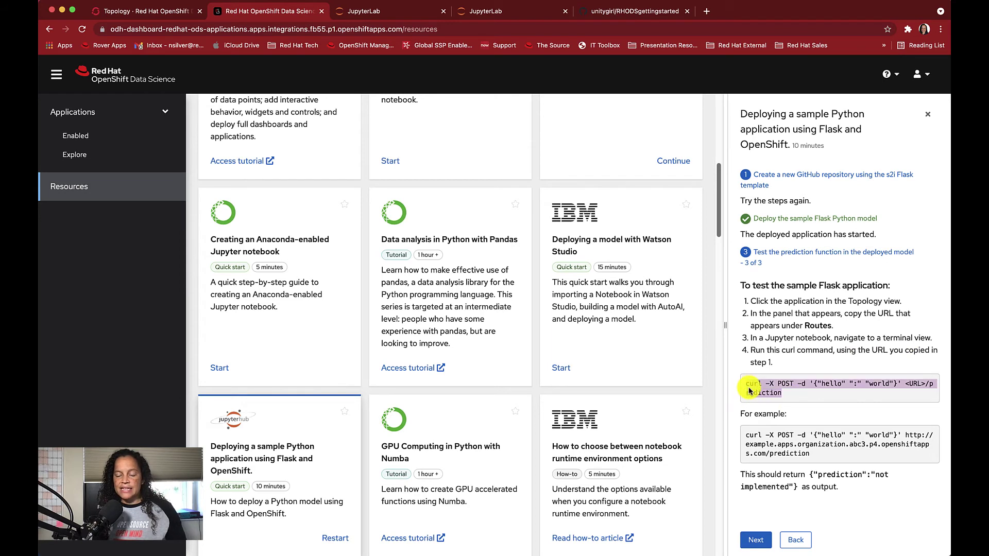
{"action": "right_click", "coordinate": [749, 391]}
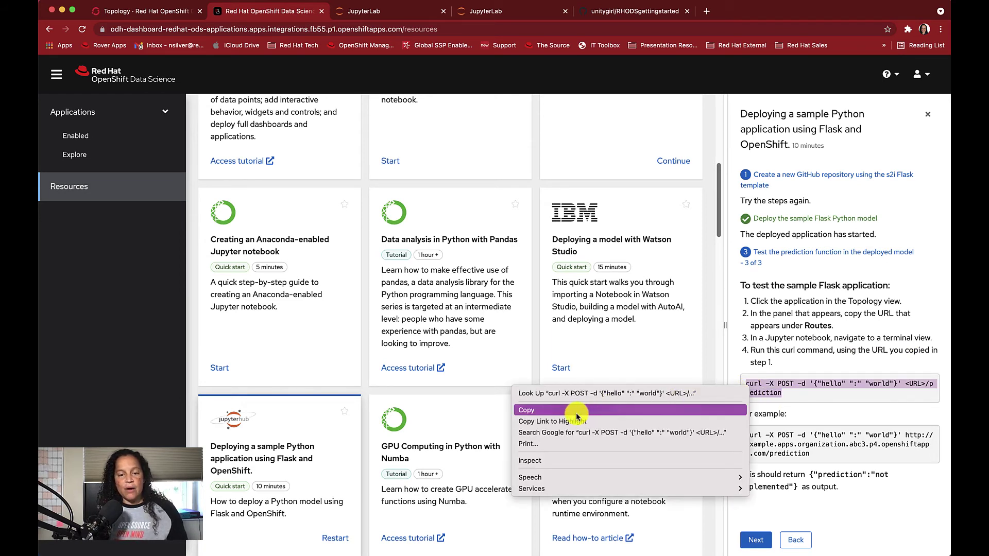
{"action": "left_click", "coordinate": [554, 411]}
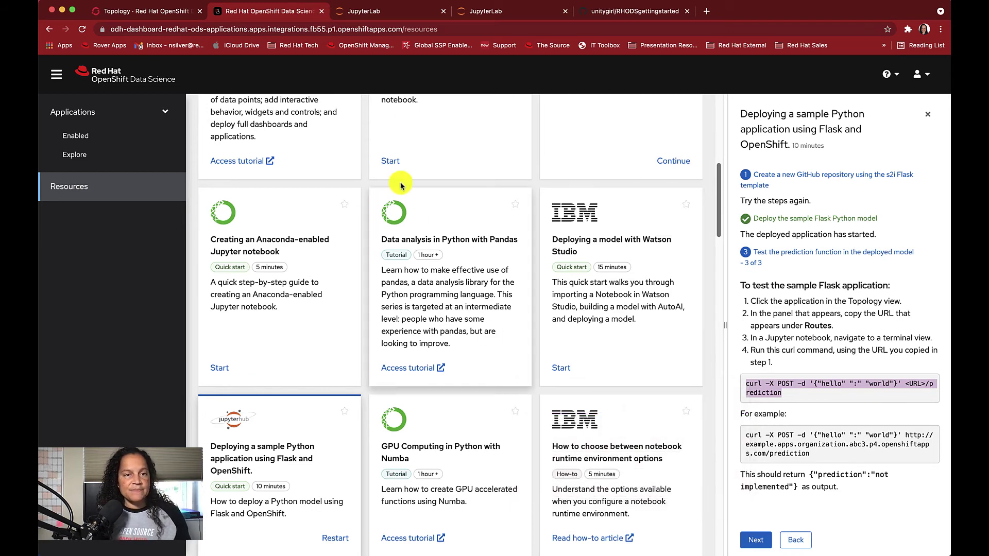
Switch to JupyterLab, open a terminal and paste the copied curl command at the prompt.
{"action": "left_click", "coordinate": [362, 15]}
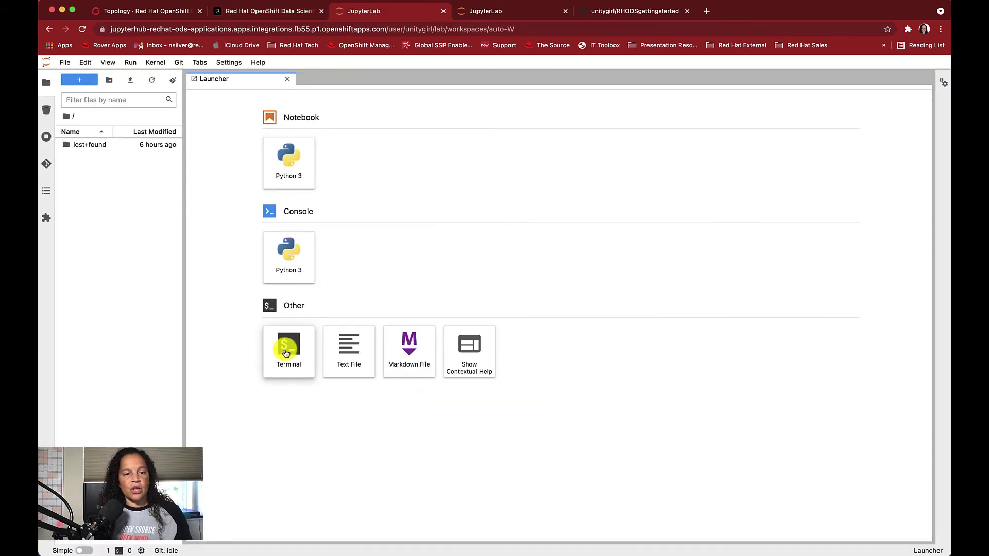
{"action": "left_click", "coordinate": [311, 361]}
{"action": "right_click", "coordinate": [392, 115]}
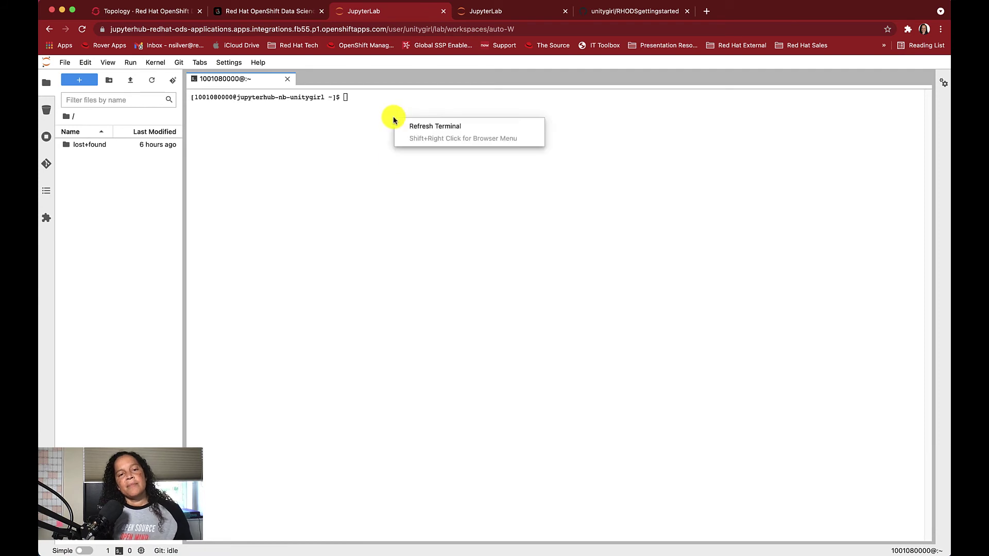
{"action": "left_click", "coordinate": [354, 100]}
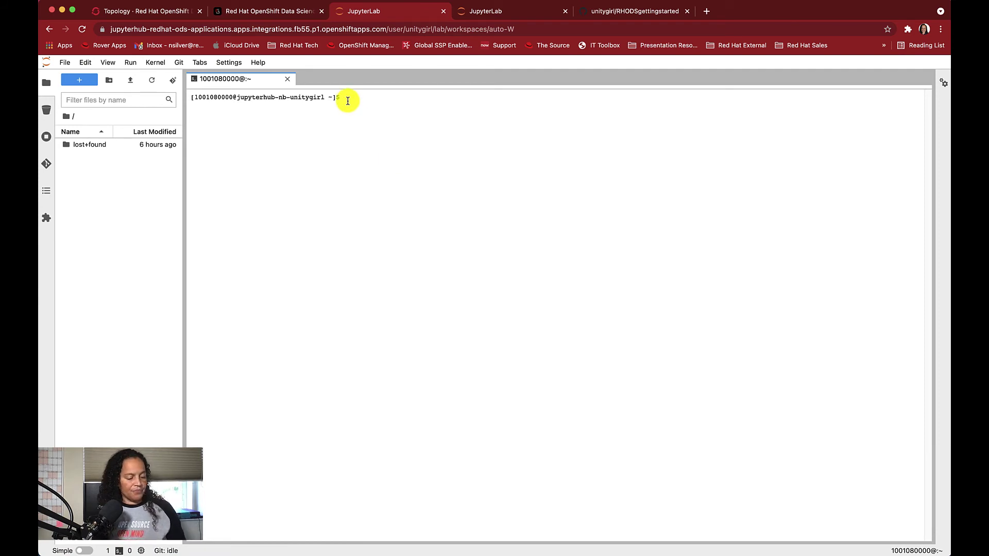
{"action": "key", "text": "super+v"}
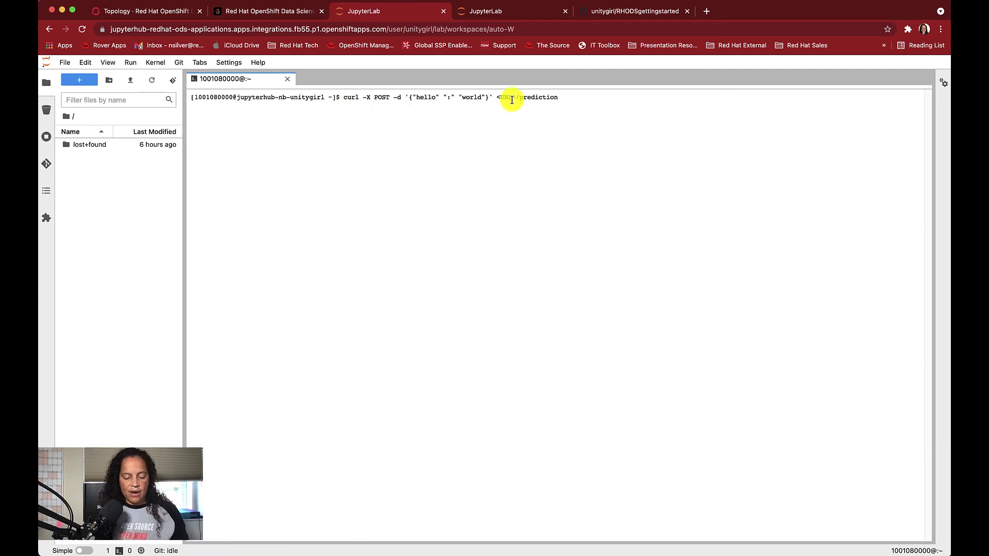
Remove the <URL>/prediction placeholder from the end of the curl command in the terminal.
{"action": "key", "text": "BackSpace"}
{"action": "key", "text": "BackSpace"}
{"action": "key", "text": "BackSpace"}
{"action": "key", "text": "BackSpace"}
{"action": "key", "text": "BackSpace"}
{"action": "key", "text": "BackSpace"}
{"action": "key", "text": "BackSpace"}
{"action": "key", "text": "BackSpace"}
{"action": "key", "text": "BackSpace"}
{"action": "key", "text": "BackSpace"}
{"action": "key", "text": "BackSpace"}
{"action": "key", "text": "BackSpace"}
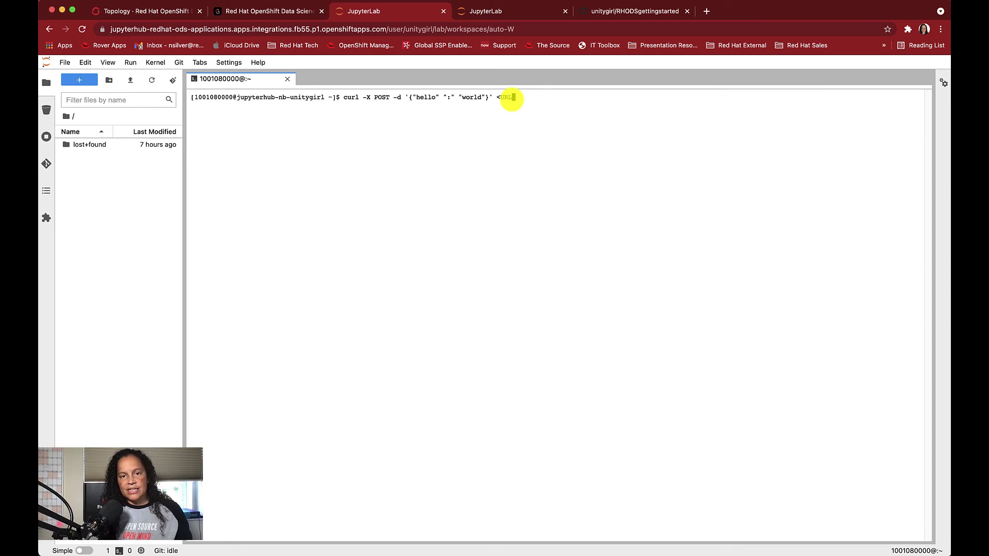
{"action": "key", "text": "BackSpace"}
{"action": "key", "text": "BackSpace"}
{"action": "key", "text": "BackSpace"}
{"action": "key", "text": "BackSpace"}
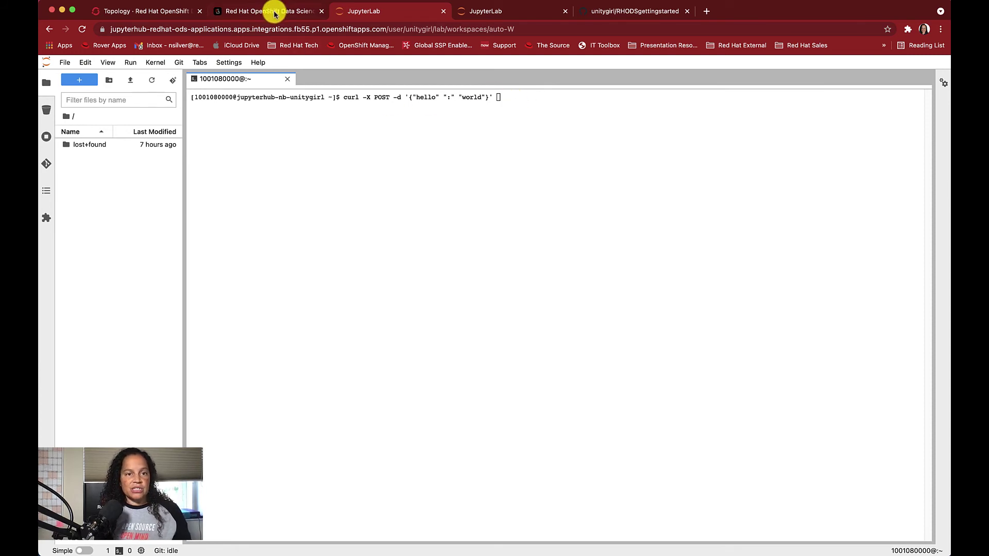
Go back to the OpenShift console's Topology view and look through the rhod-sgettingstarted-git deployment's details for its route URL.
{"action": "left_click", "coordinate": [274, 12]}
{"action": "left_click", "coordinate": [137, 12]}
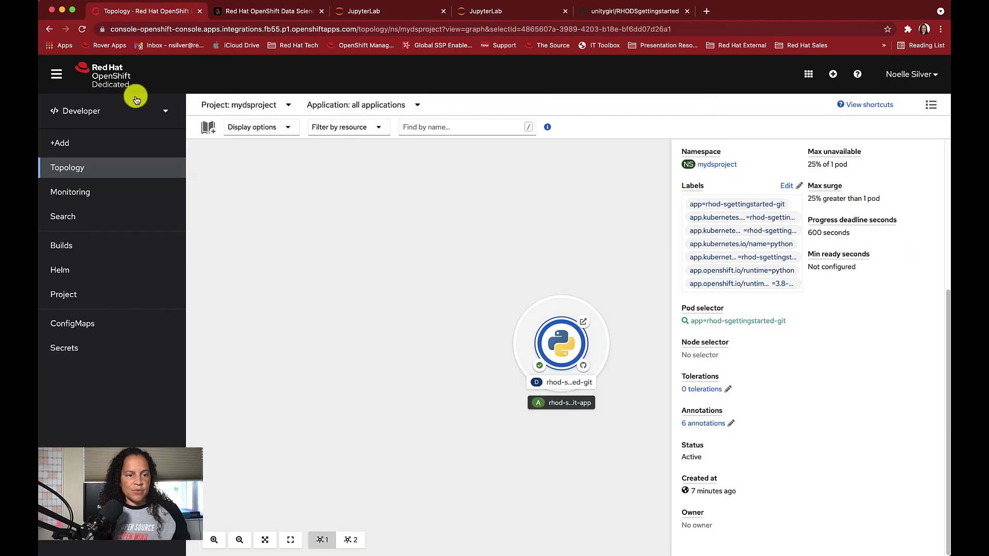
{"action": "scroll", "coordinate": [734, 457], "scroll_direction": "up", "scroll_amount": 1}
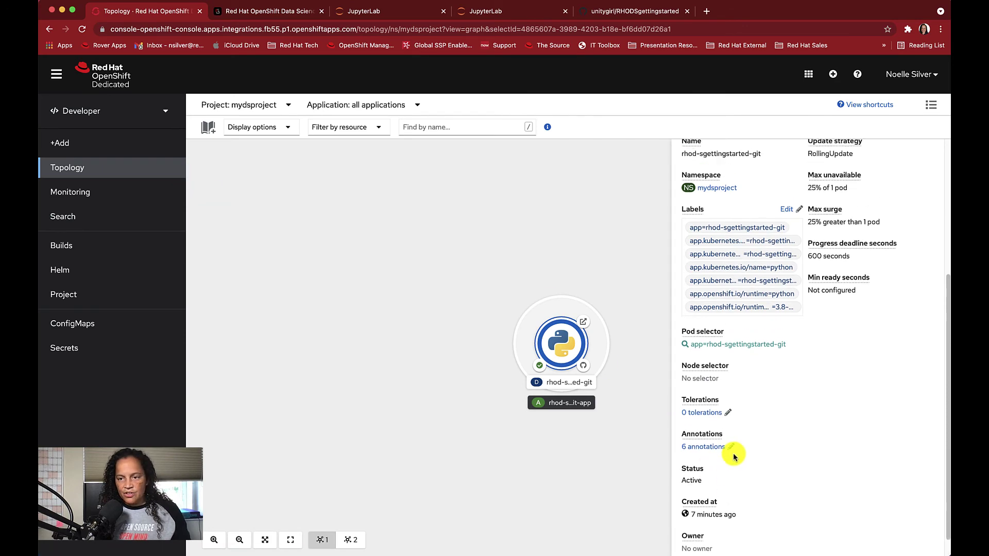
{"action": "scroll", "coordinate": [734, 455], "scroll_direction": "up", "scroll_amount": 5}
{"action": "scroll", "coordinate": [733, 449], "scroll_direction": "down", "scroll_amount": 6}
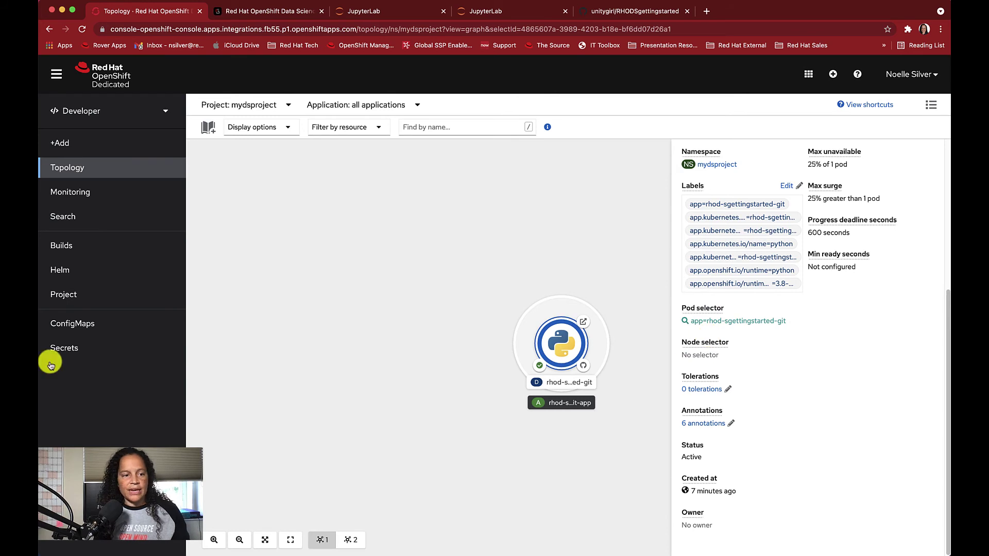
Switch to the Administrator perspective, select the project mydsproject and open its networking routes.
{"action": "left_click", "coordinate": [82, 110]}
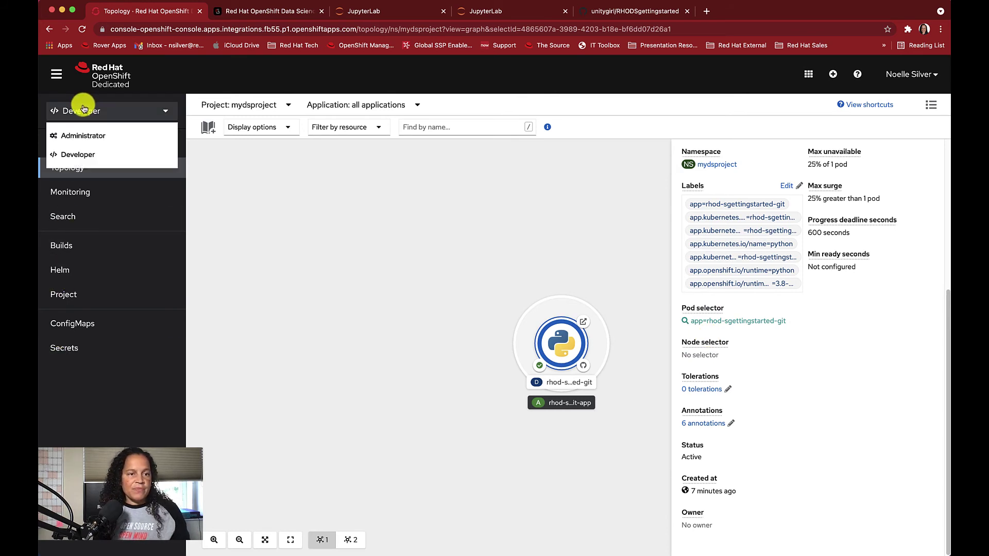
{"action": "left_click", "coordinate": [78, 136]}
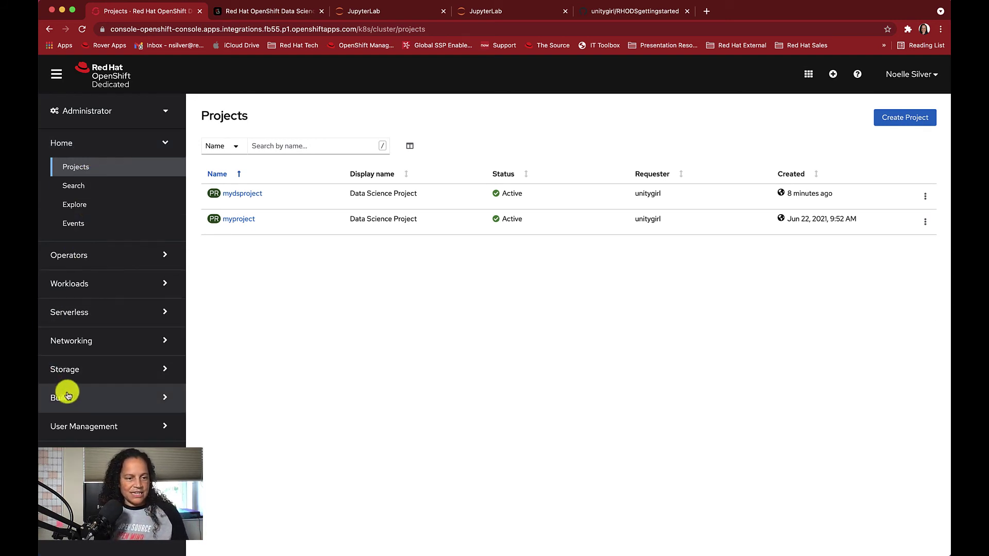
{"action": "left_click", "coordinate": [74, 350]}
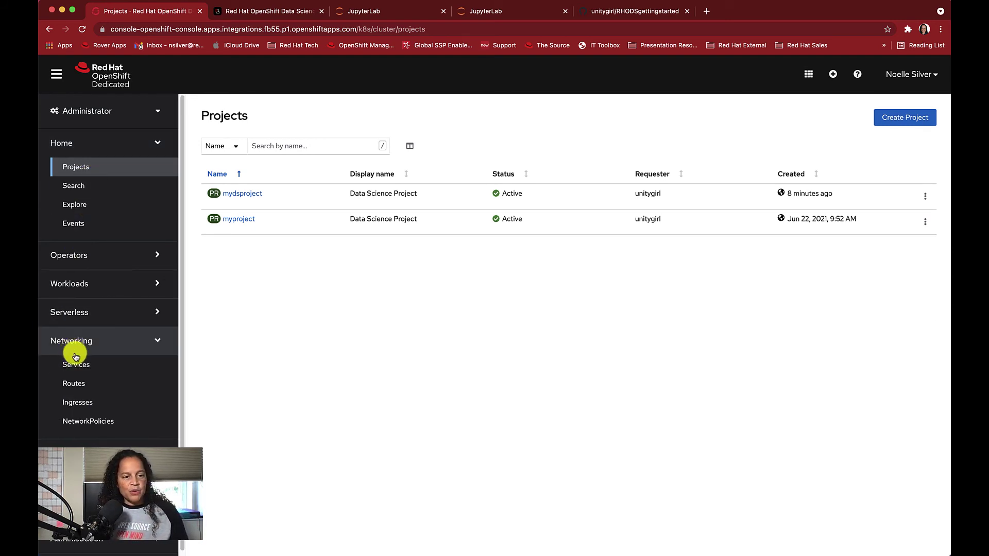
{"action": "left_click", "coordinate": [72, 384]}
{"action": "left_click", "coordinate": [241, 193]}
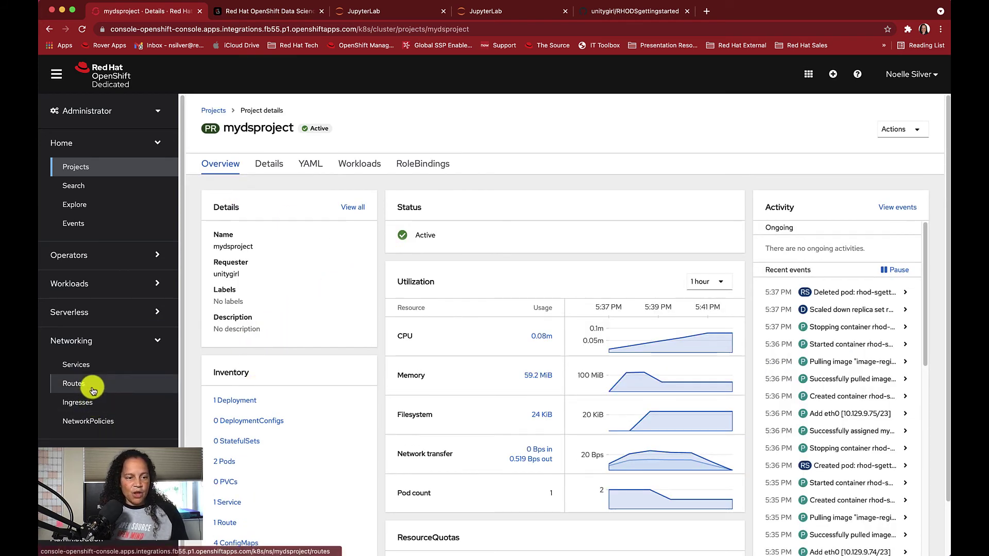
{"action": "left_click", "coordinate": [75, 385]}
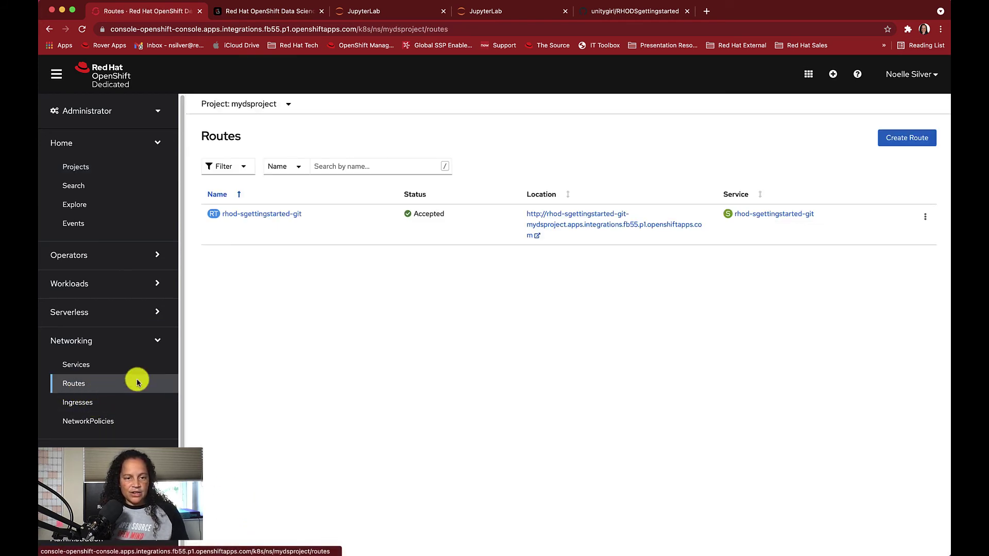
Copy the rhod-sgettingstarted-git route's link address and return to the JupyterLab terminal.
{"action": "right_click", "coordinate": [603, 225]}
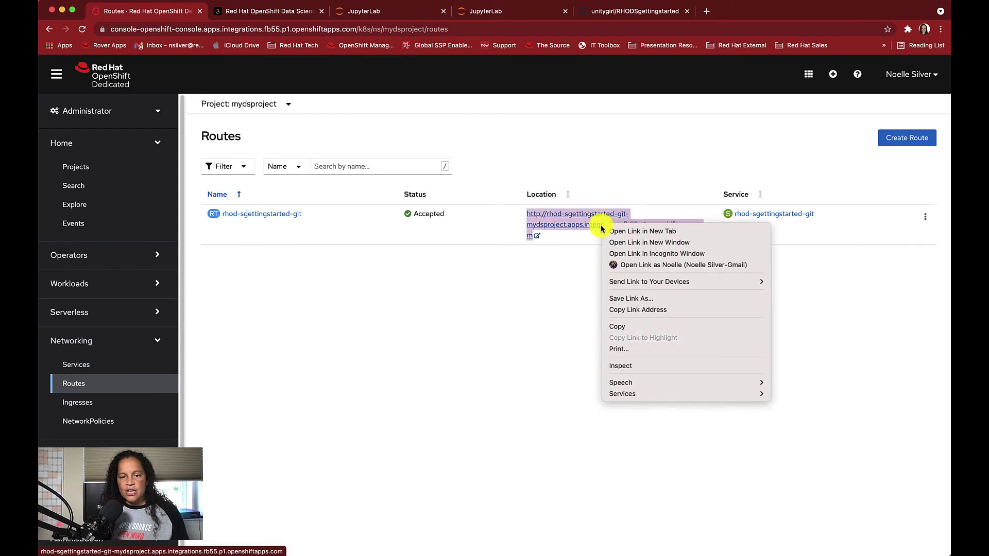
{"action": "left_click", "coordinate": [641, 310]}
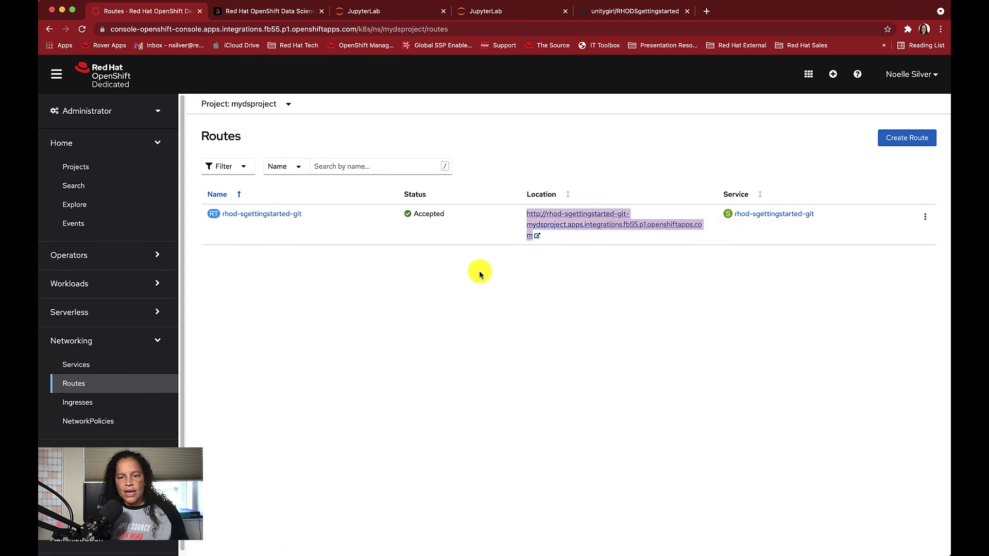
{"action": "left_click", "coordinate": [260, 12]}
{"action": "left_click", "coordinate": [379, 10]}
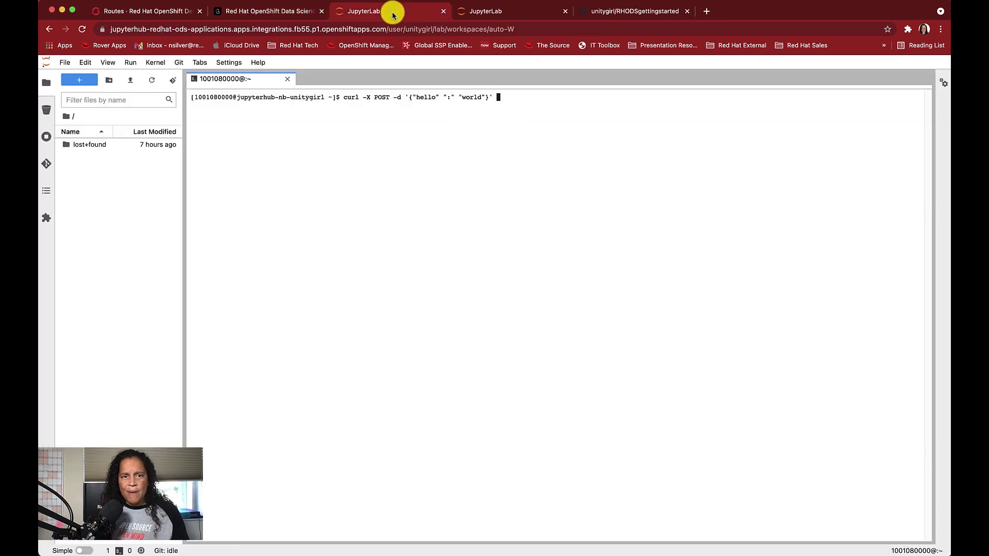
Complete the curl command with the copied route URL followed by predictions and run it.
{"action": "right_click", "coordinate": [515, 104]}
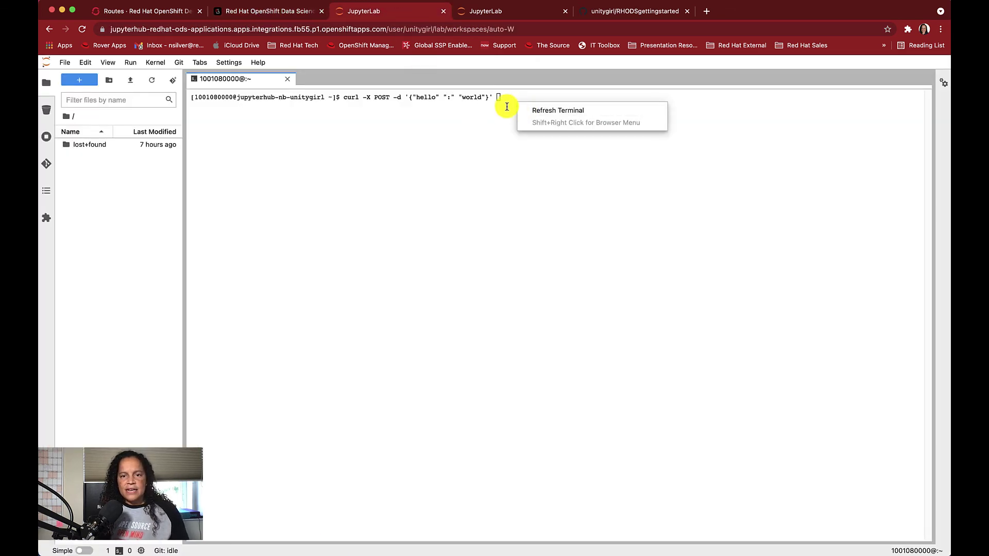
{"action": "left_click", "coordinate": [505, 103]}
{"action": "key", "text": "super+v"}
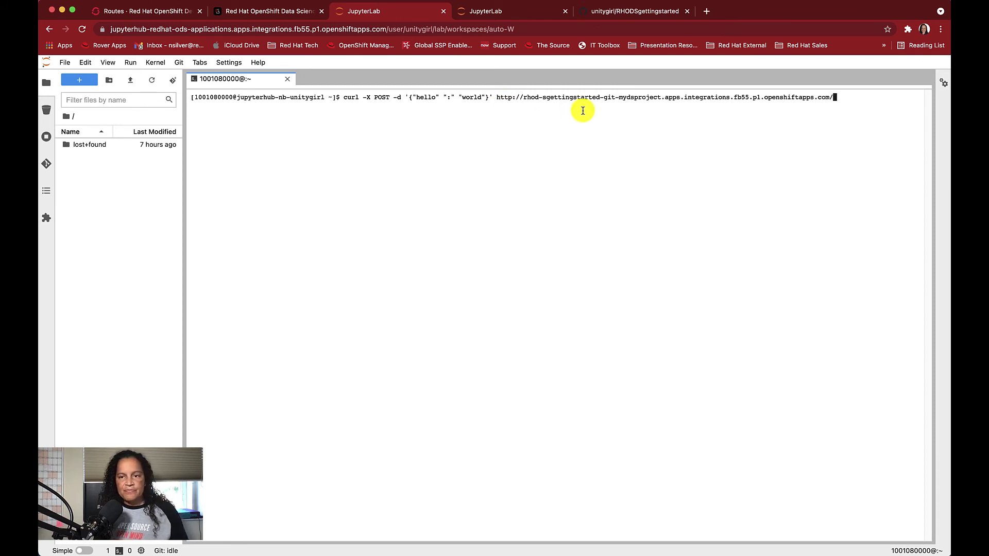
{"action": "type", "text": "predictions"}
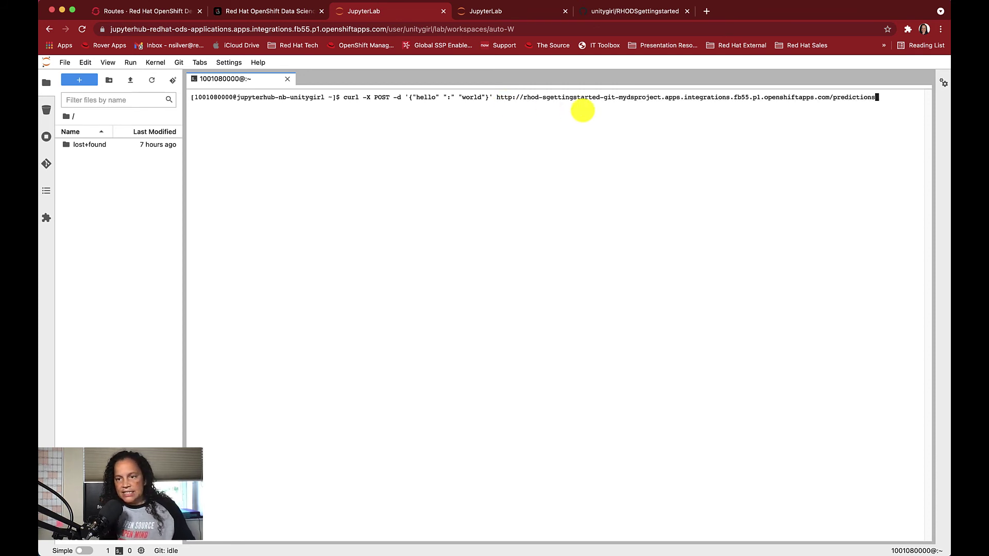
{"action": "key", "text": "Return"}
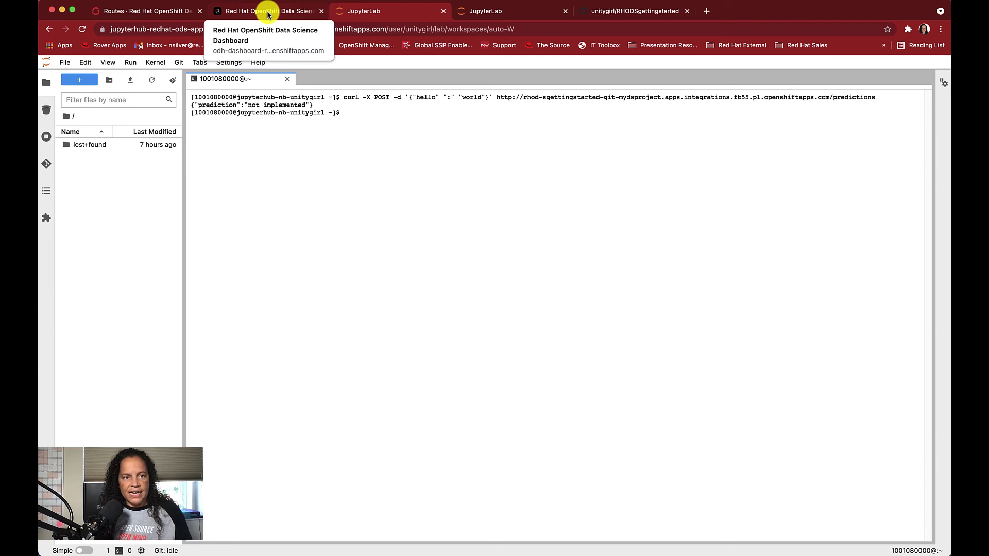
Check the expected curl output in the OpenShift Data Science quick start and return to the JupyterLab terminal with the file browser shown.
{"action": "left_click", "coordinate": [268, 14]}
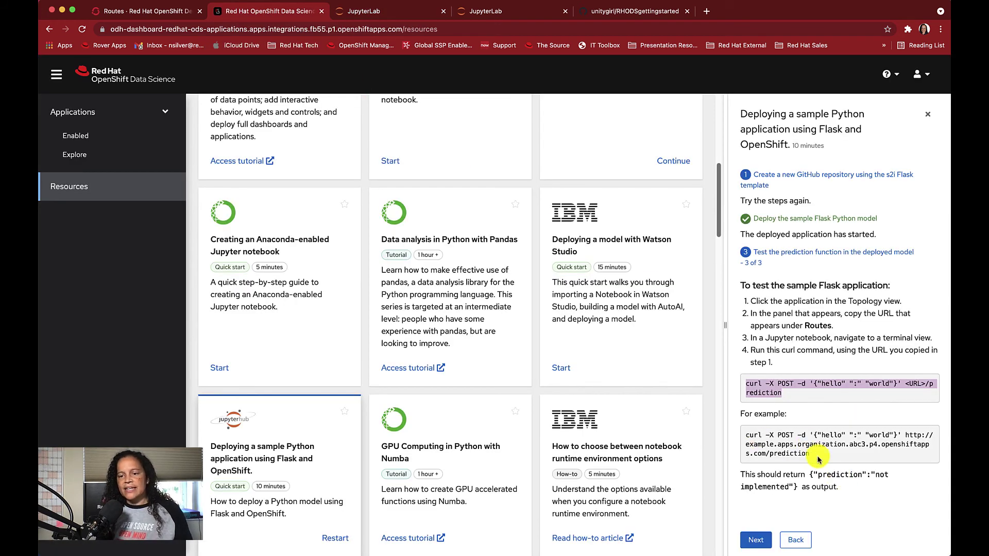
{"action": "left_click_drag", "start_coordinate": [841, 488], "coordinate": [743, 486]}
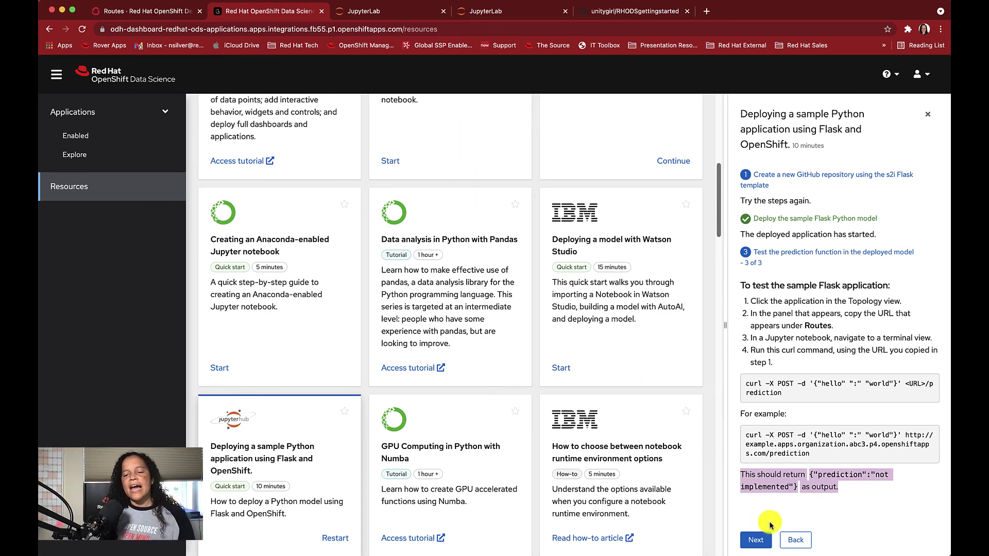
{"action": "left_click", "coordinate": [351, 14]}
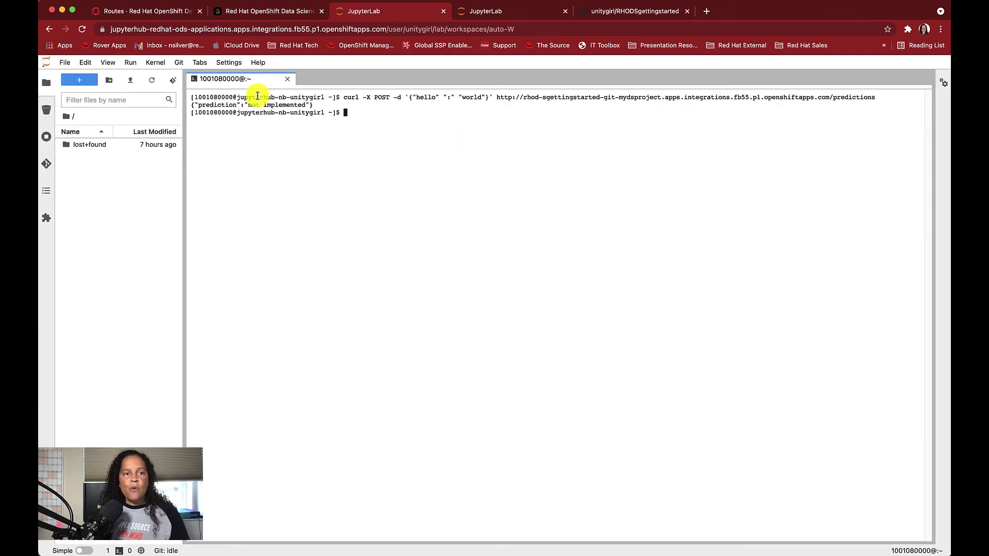
{"action": "left_click", "coordinate": [46, 84]}
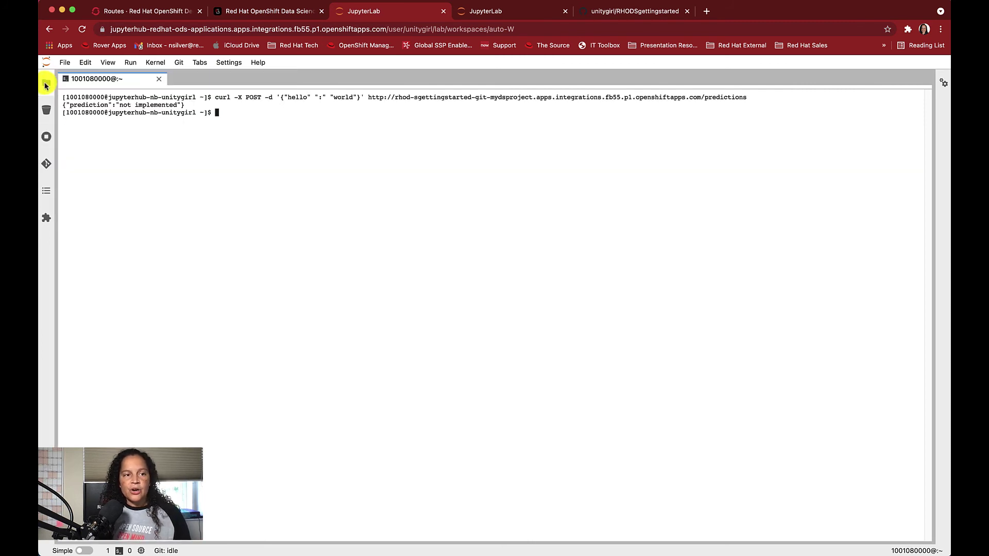
{"action": "left_click", "coordinate": [47, 84]}
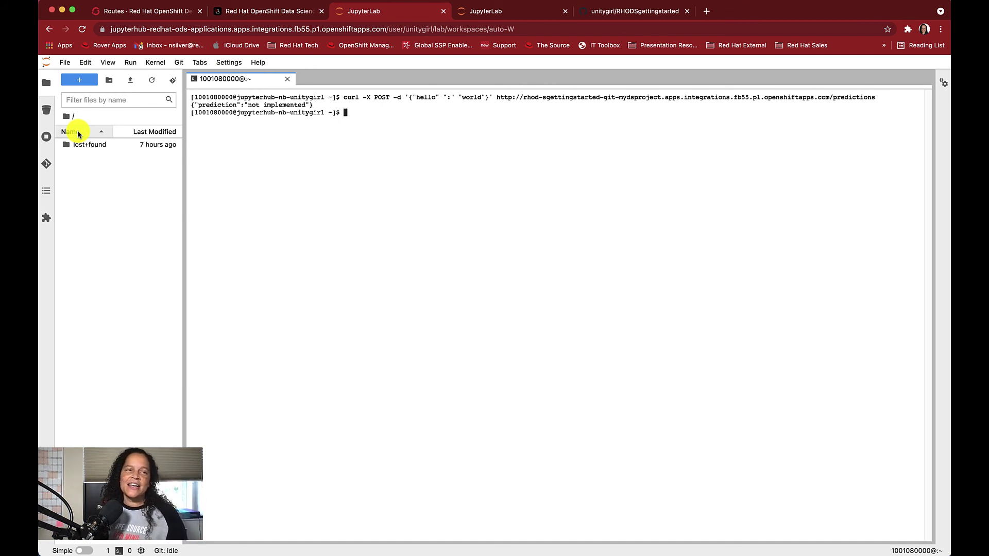
Clone the RHODSgettingstarted repository into JupyterLab using the HTTPS clone URL copied from its GitHub page.
{"action": "left_click", "coordinate": [47, 165]}
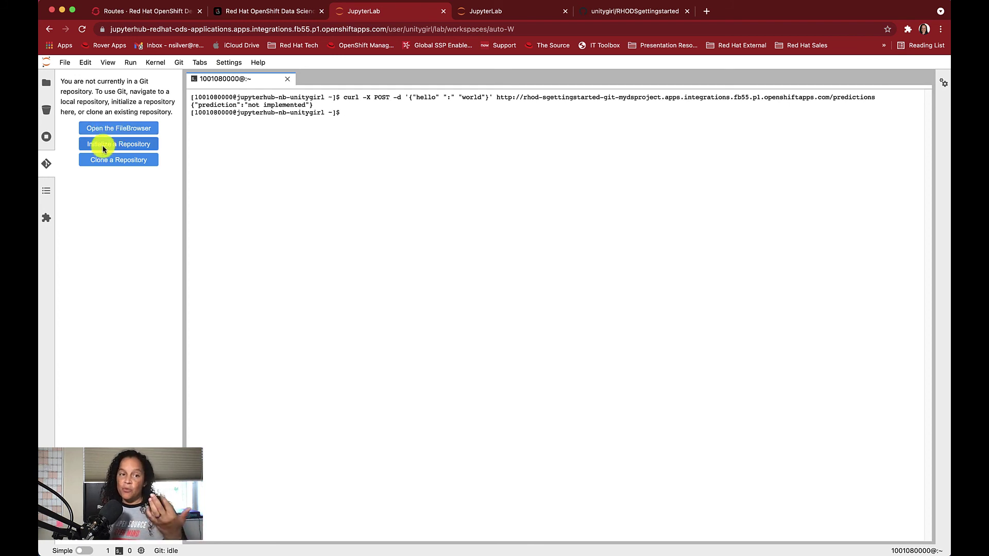
{"action": "left_click", "coordinate": [112, 161]}
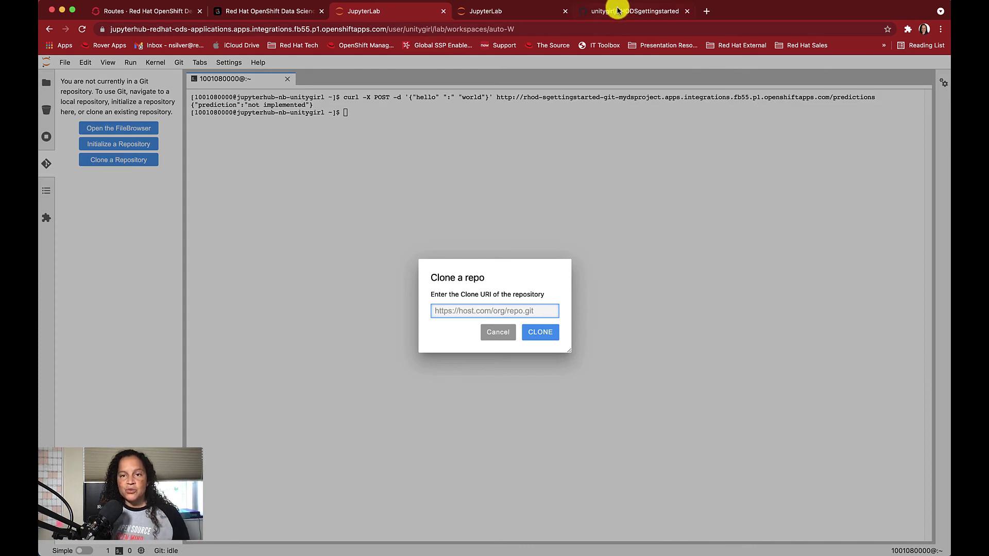
{"action": "left_click", "coordinate": [635, 16]}
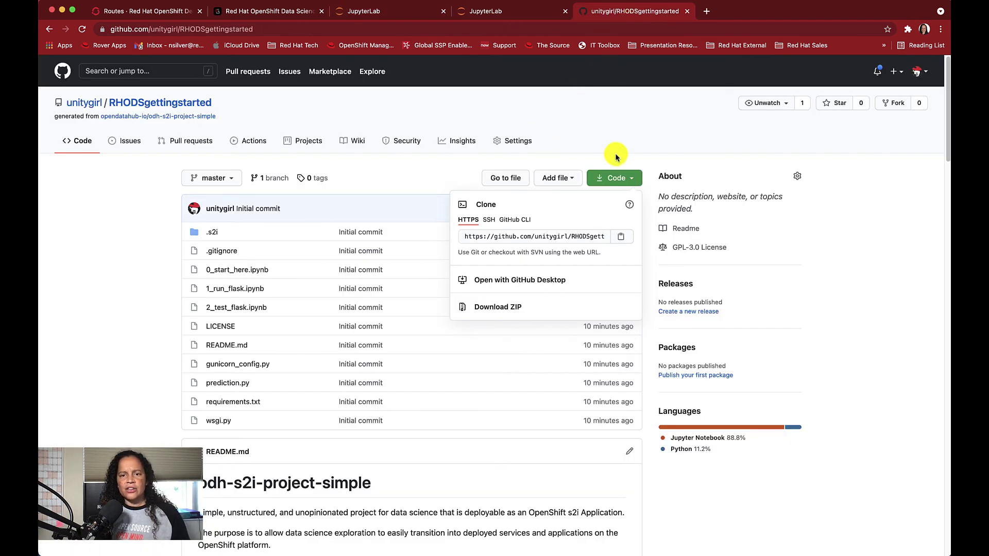
{"action": "left_click", "coordinate": [623, 240]}
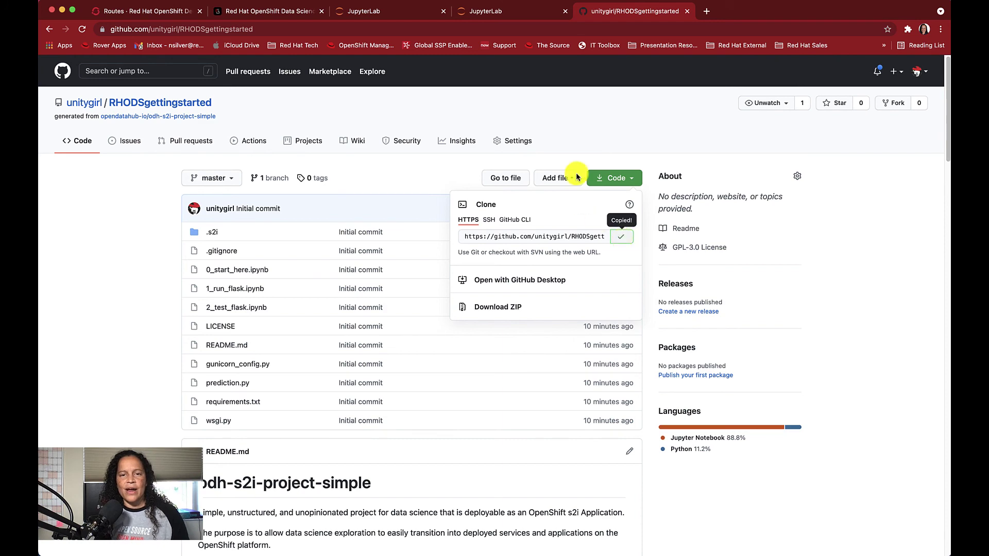
{"action": "left_click", "coordinate": [287, 13]}
{"action": "left_click", "coordinate": [381, 10]}
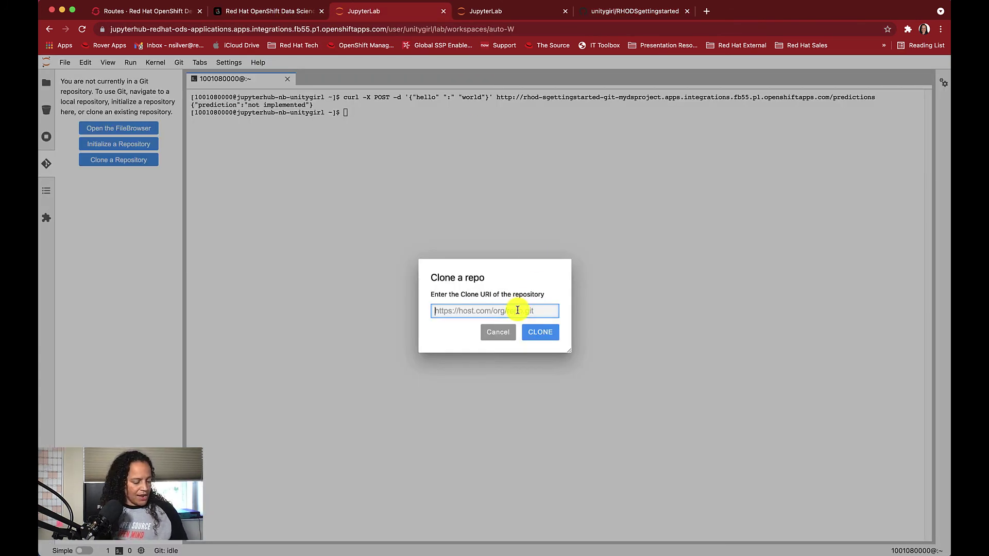
{"action": "key", "text": "super+v"}
{"action": "left_click", "coordinate": [540, 332]}
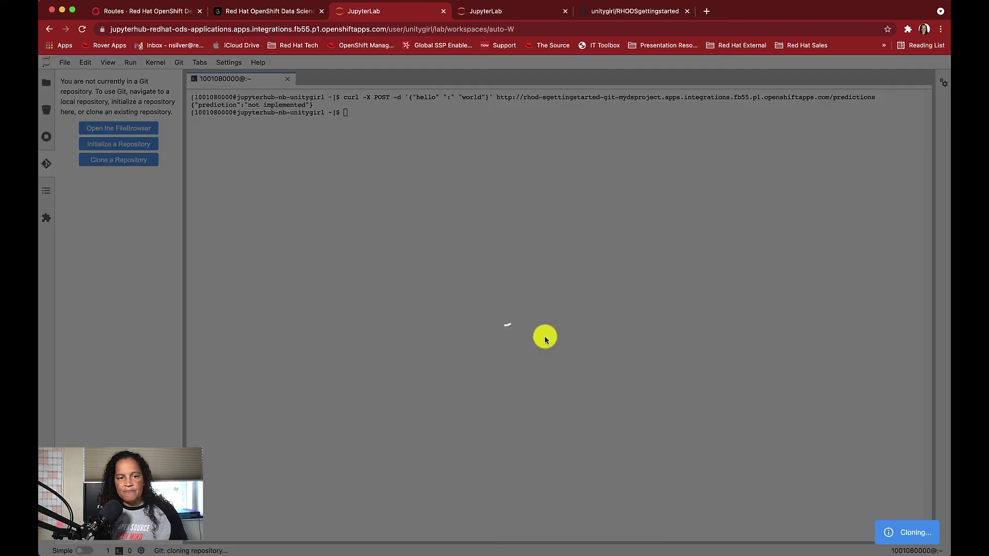
Open README.md from the cloned RHODSgettingstarted folder.
{"action": "double_click", "coordinate": [98, 157]}
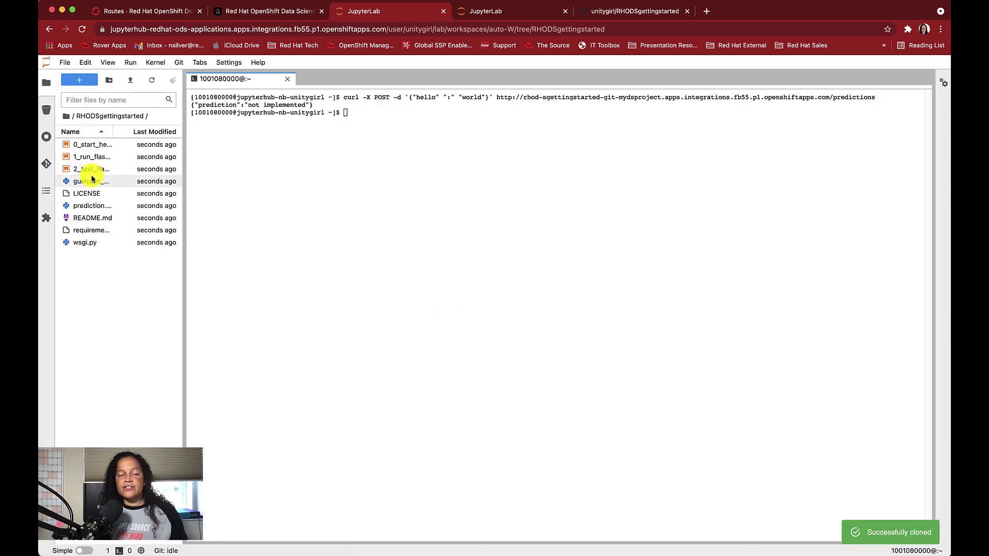
{"action": "left_click", "coordinate": [88, 219]}
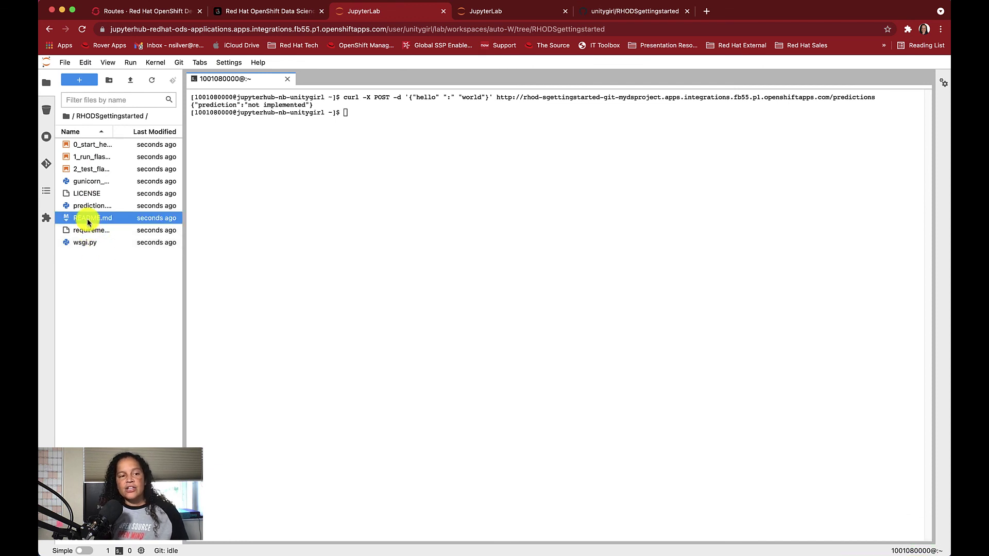
{"action": "double_click", "coordinate": [88, 220]}
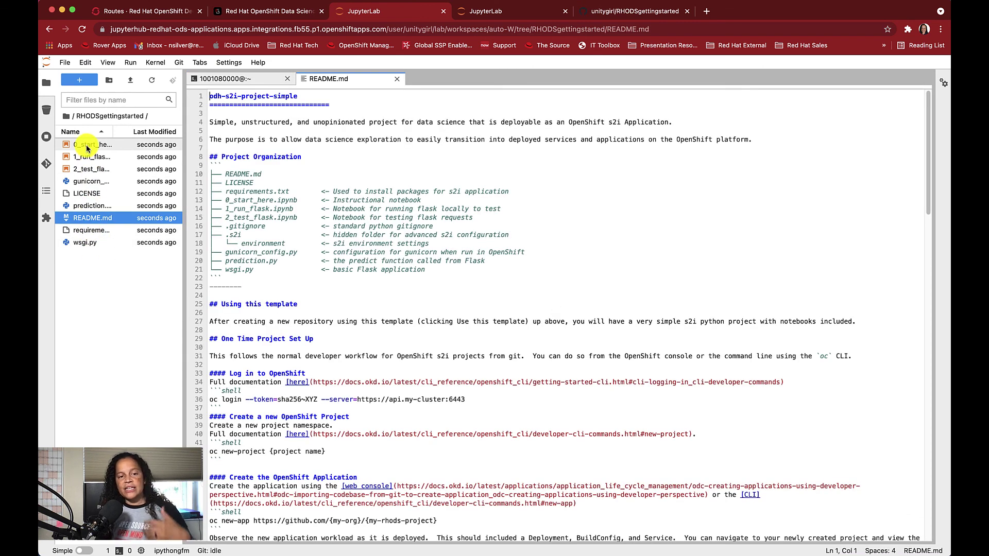
Open the 0_start_here.ipynb notebook and run its Install Dependencies cell to install the packages in requirements.txt.
{"action": "double_click", "coordinate": [91, 146]}
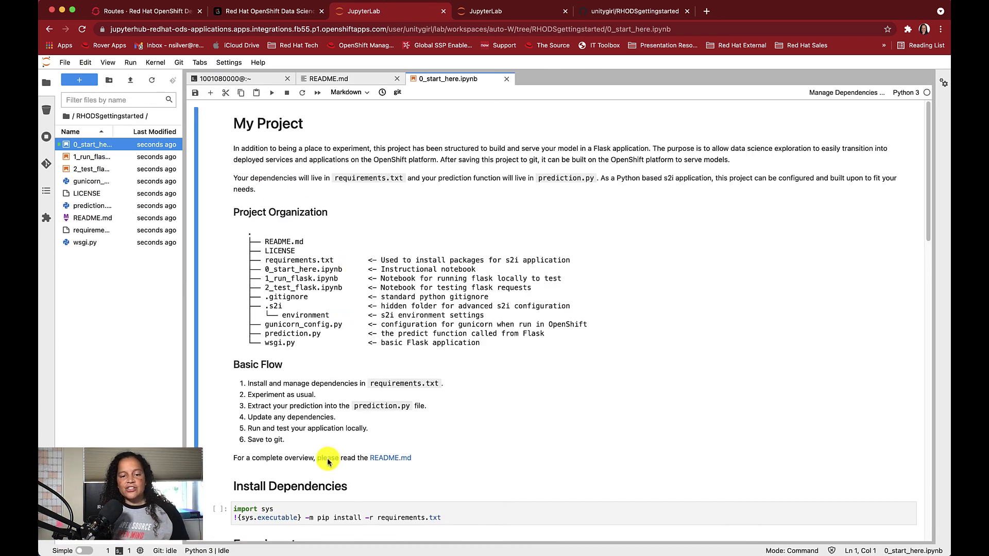
{"action": "scroll", "coordinate": [328, 450], "scroll_direction": "down", "scroll_amount": 5}
{"action": "left_click", "coordinate": [250, 257]}
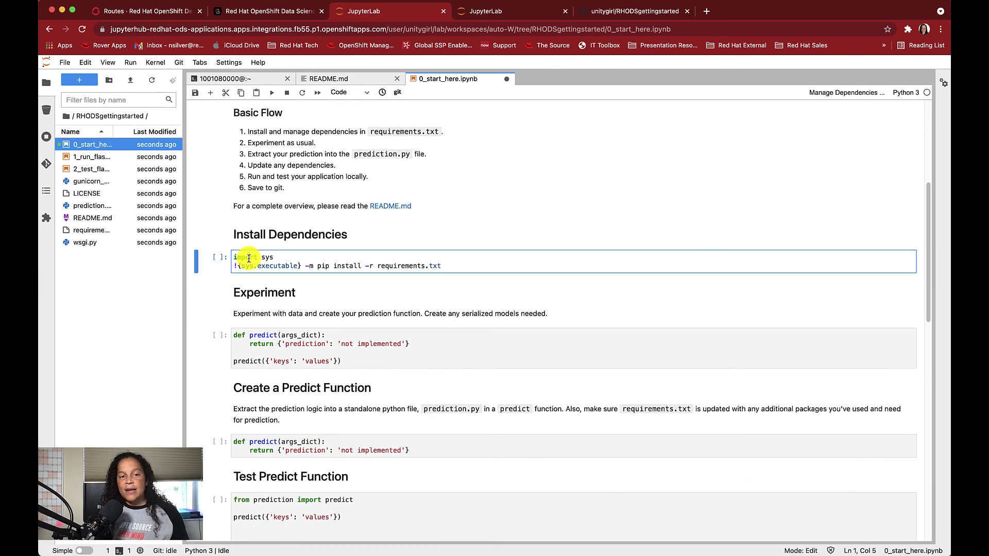
{"action": "left_click", "coordinate": [272, 93]}
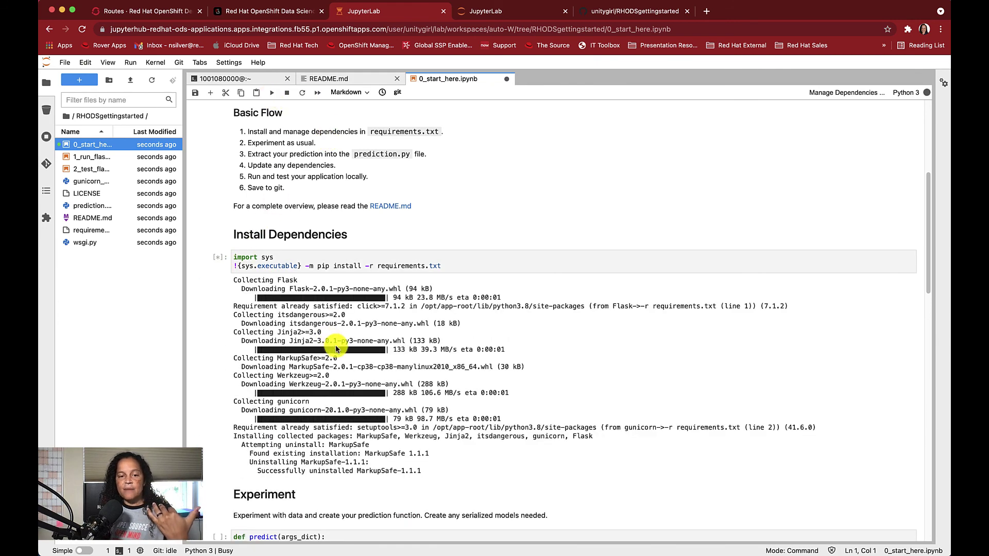
{"action": "scroll", "coordinate": [291, 406], "scroll_direction": "down", "scroll_amount": 4}
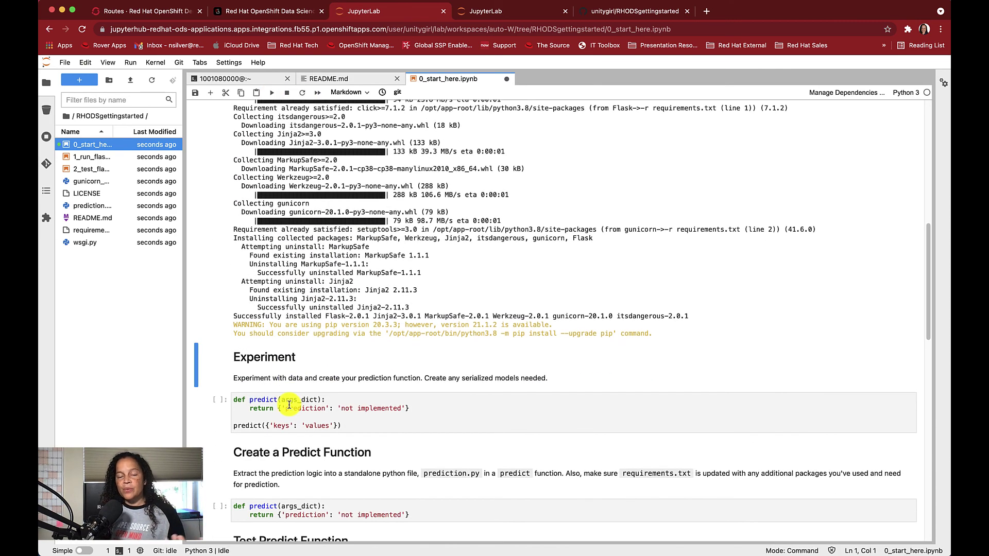